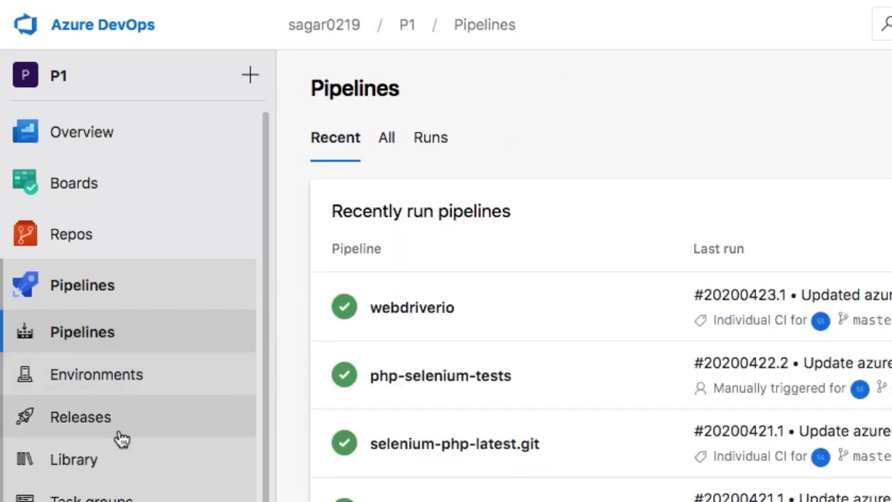
- Look at the project's Releases section and return to the Pipelines list
left_click(119, 344)
left_click(120, 341)
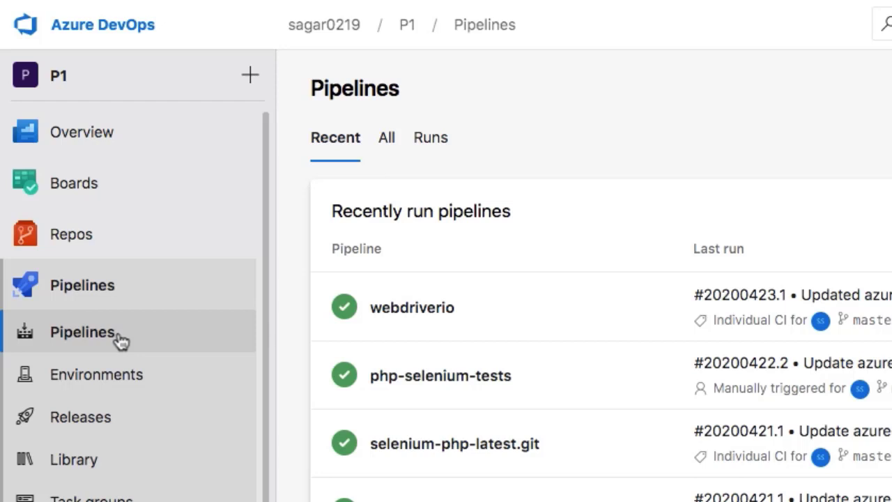
left_click(103, 423)
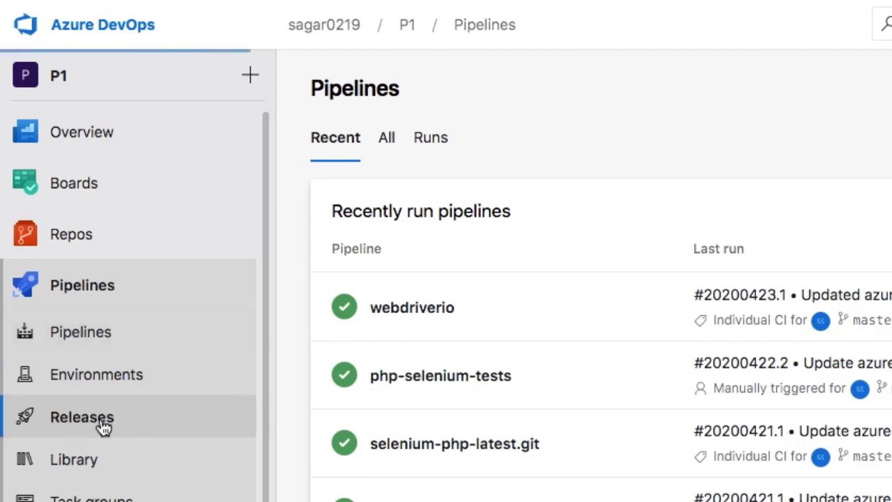
left_click(109, 341)
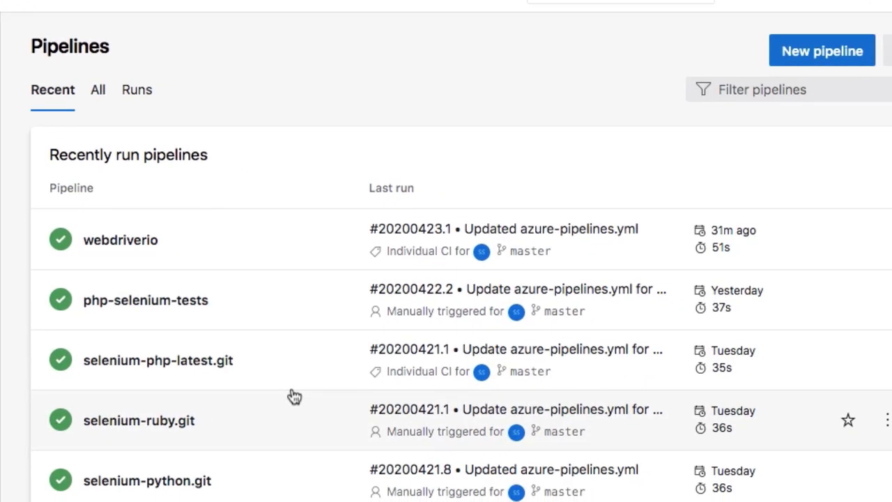
- Open the Selenium-Maven-Junit.git pipeline and bring up its azure-pipelines.yml for editing
scroll(294, 396, "down", 10)
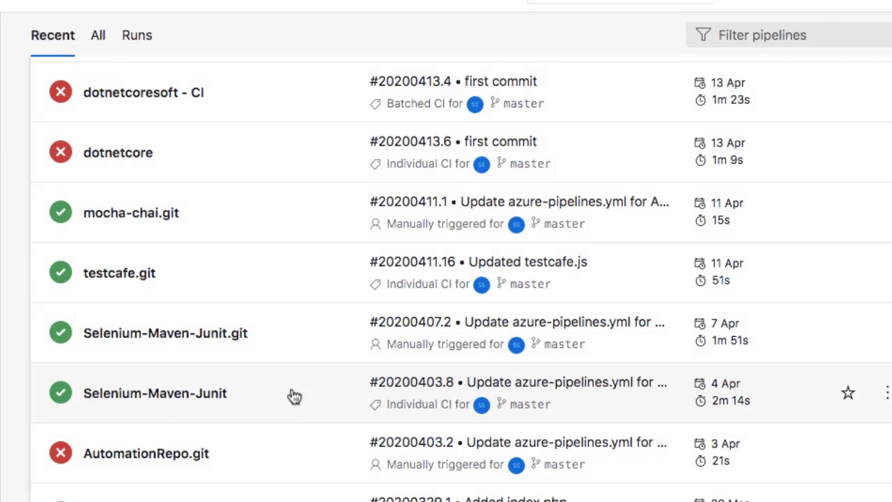
left_click(192, 329)
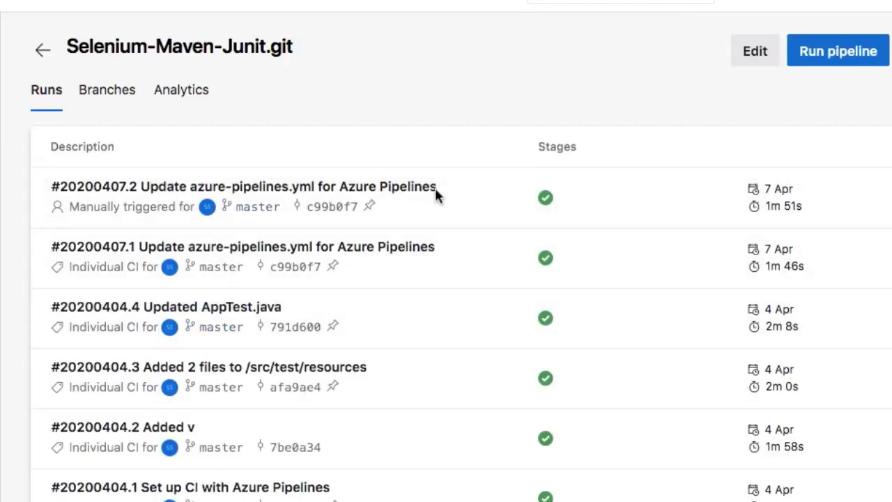
left_click(752, 61)
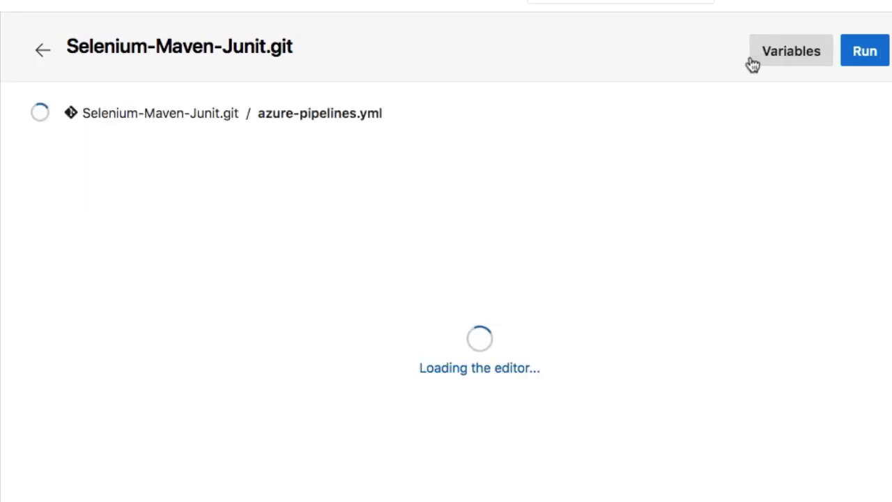
- Examine the Maven@3 task's inputs and goals in the YAML, and highlight the PublishBuildArtifacts@1 task block
scroll(291, 325, "down", 6)
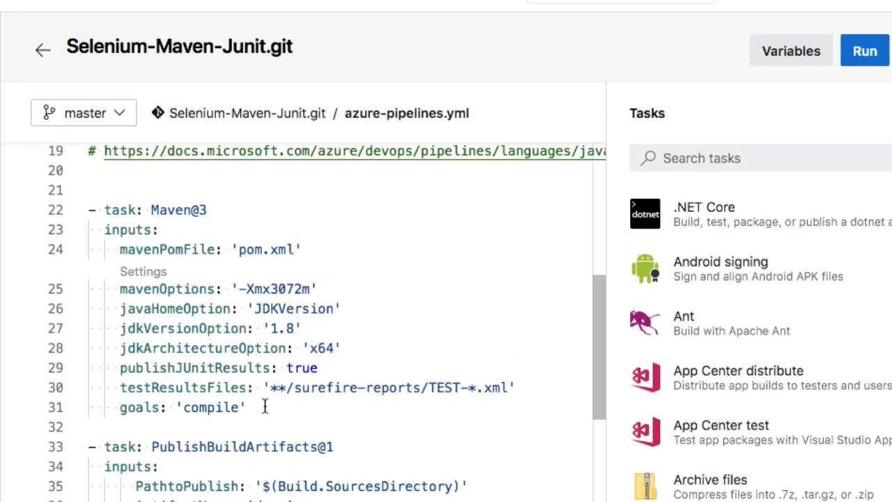
left_click_drag(164, 193, 249, 407)
left_click(230, 407)
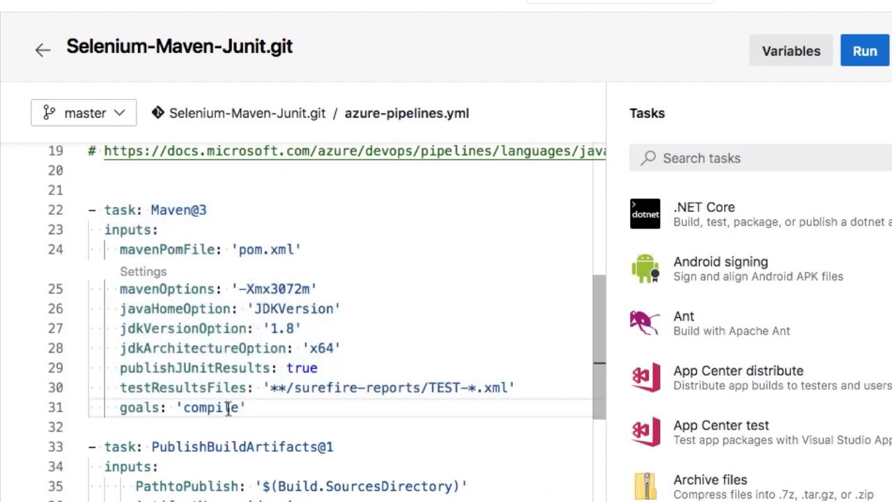
scroll(335, 402, "down", 3)
left_click(110, 288)
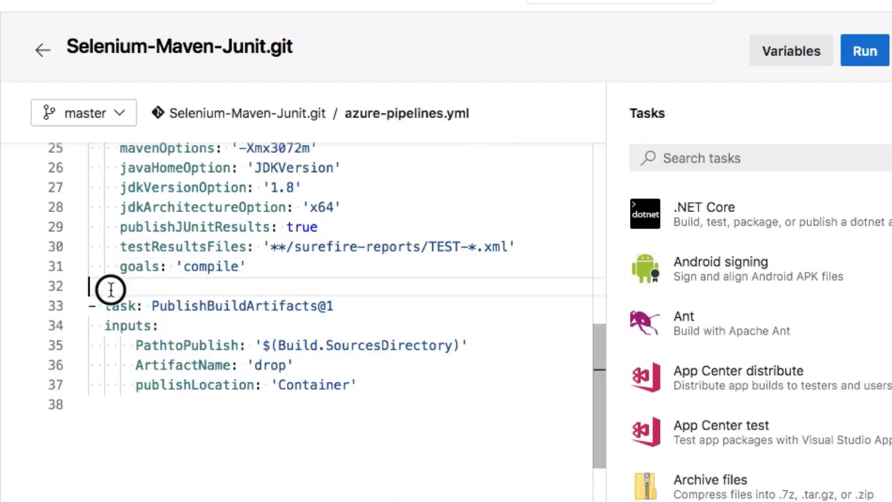
left_click_drag(110, 288, 459, 405)
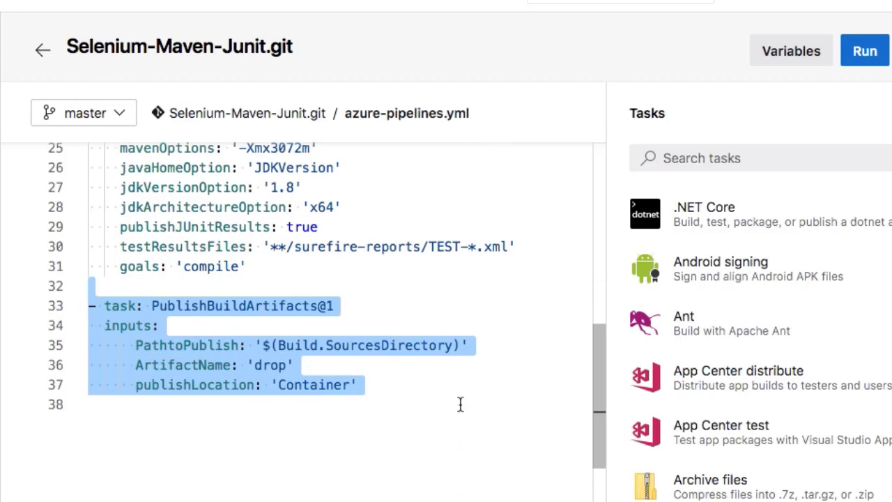
- Review the artifact name of the publish task and the trigger, pool and Bash steps in azure-pipelines.yml
scroll(460, 404, "up", 6)
scroll(460, 404, "down", 3)
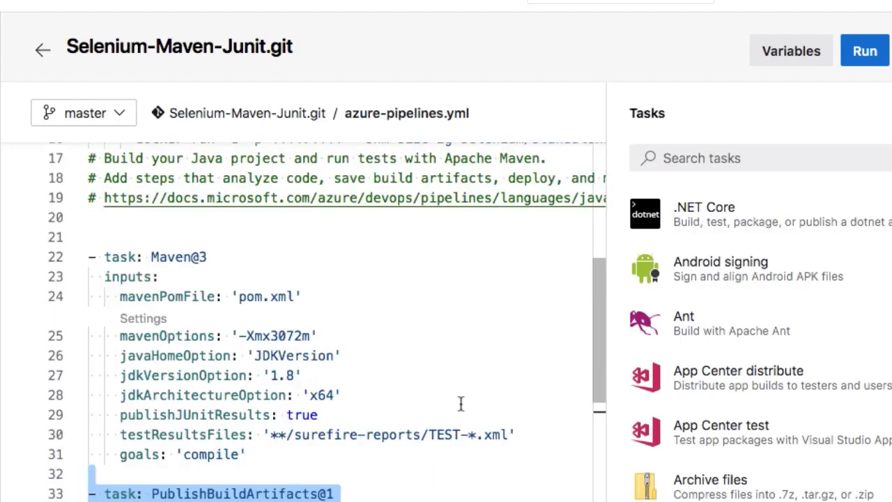
scroll(460, 403, "down", 1)
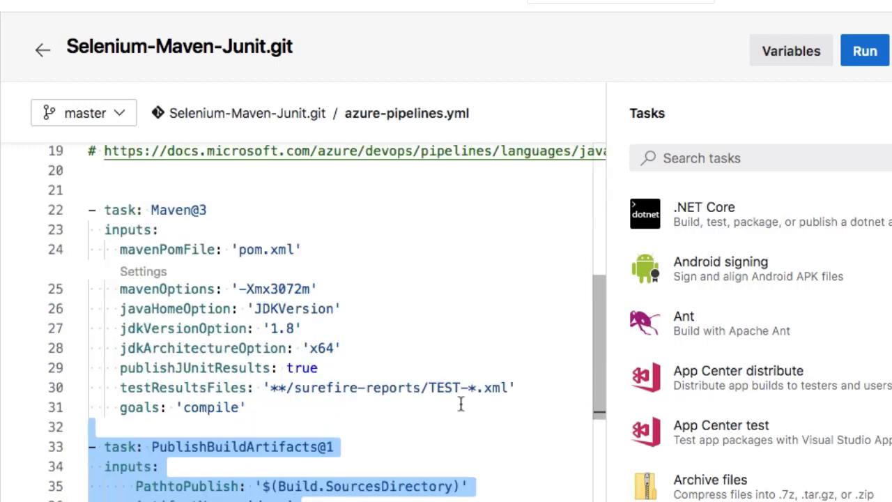
scroll(459, 404, "down", 3)
left_click(420, 369)
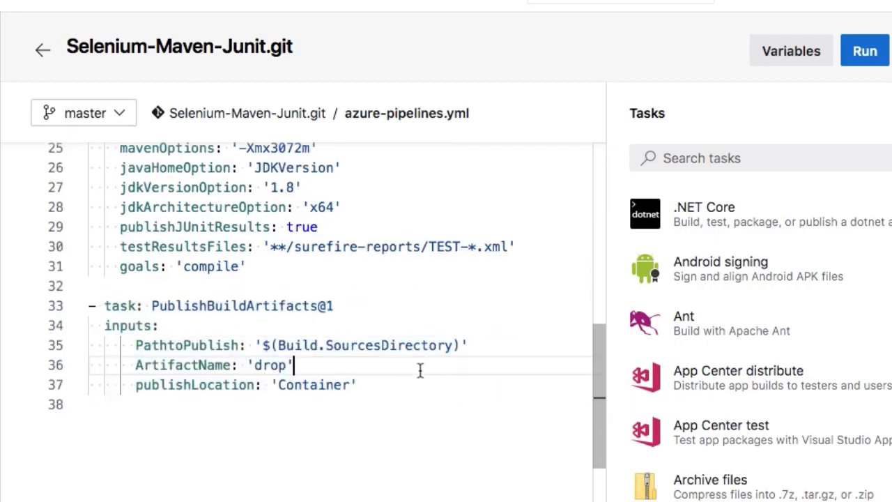
left_click_drag(263, 365, 305, 364)
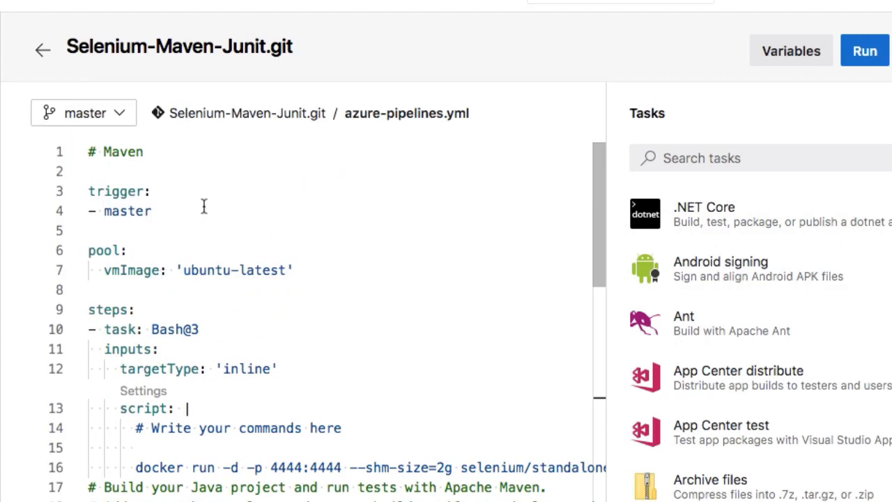
scroll(282, 305, "down", 1)
scroll(275, 299, "up", 1)
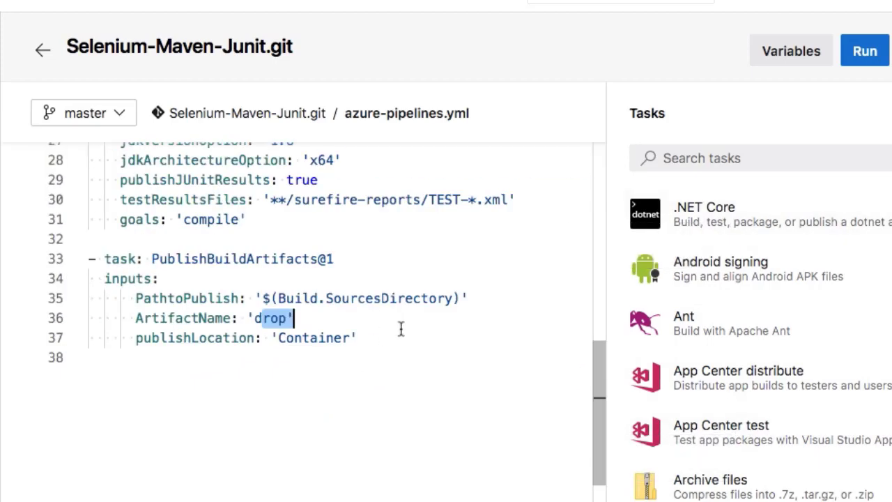
- Add a .NET Core task with the build command on a new line after the PublishBuildArtifacts@1 task
left_click(401, 329)
key("Return")
key("Return")
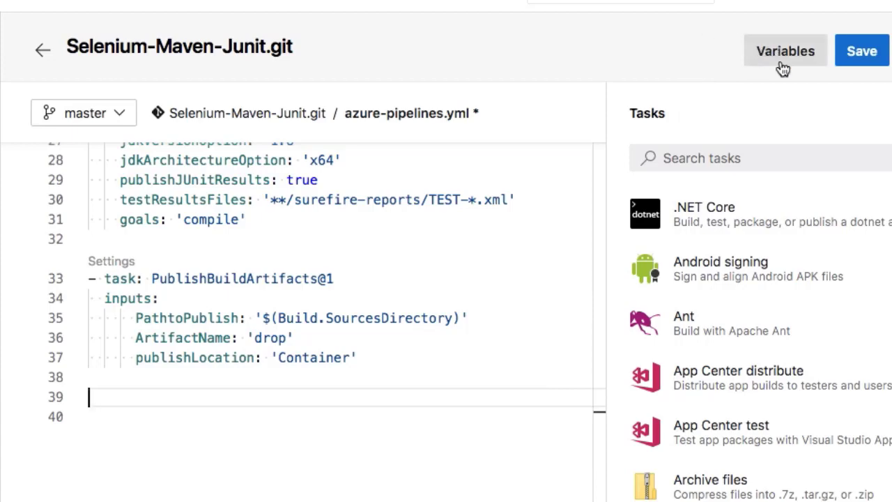
left_click(726, 199)
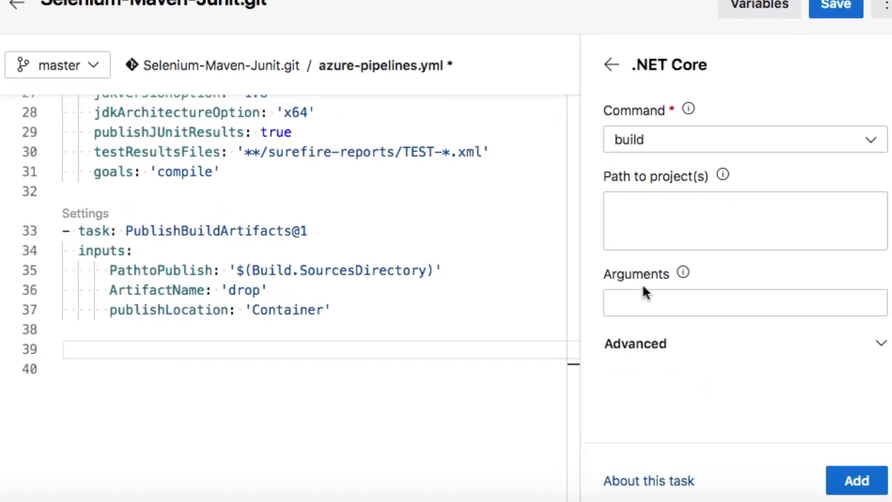
left_click(857, 471)
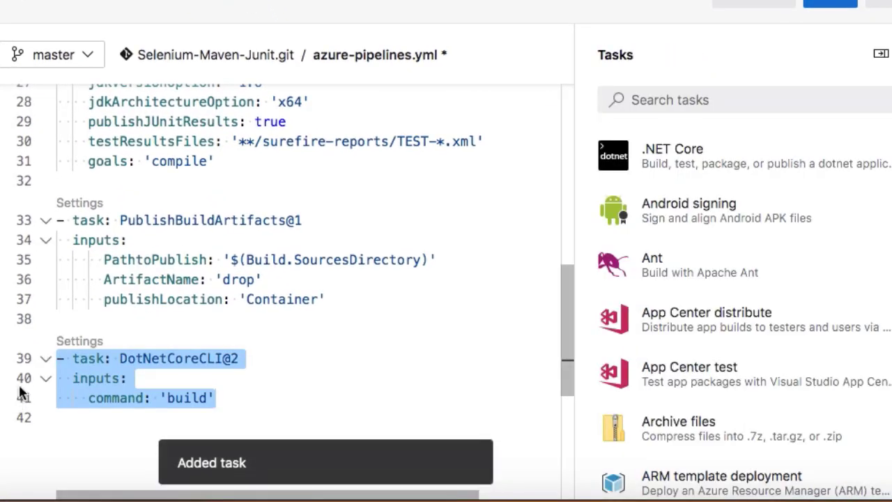
- Delete the DotNetCoreCLI@2 task block from the end of the YAML file
left_click(160, 379)
left_click(230, 396)
left_click_drag(230, 396, 40, 322)
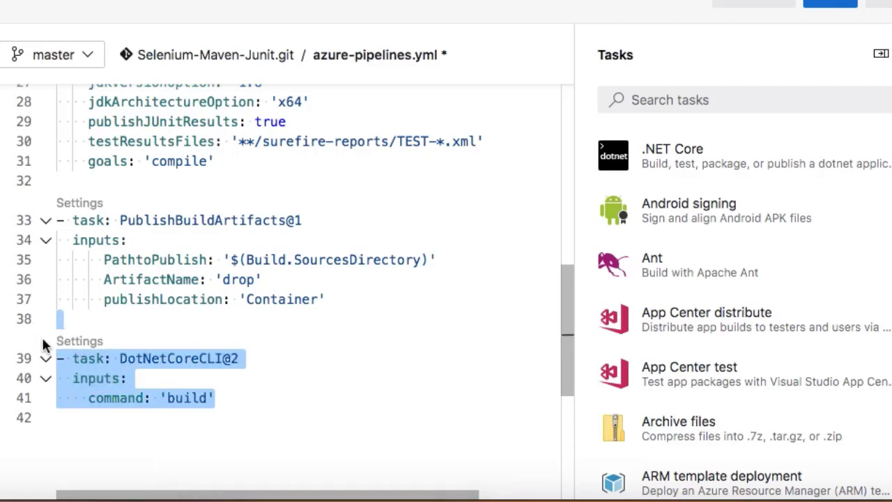
key("BackSpace")
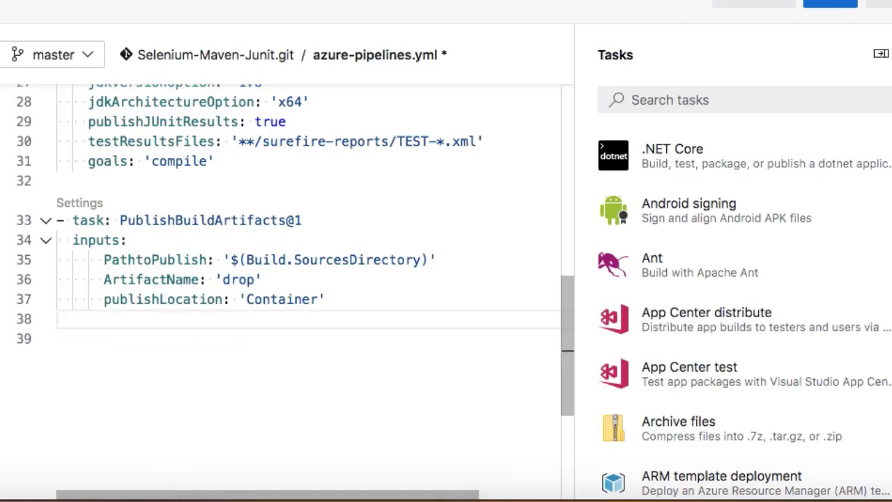
- Browse the available task catalogue and review the YAML from the Maven@3 task up to the trigger section
scroll(62, 226, "up", 3)
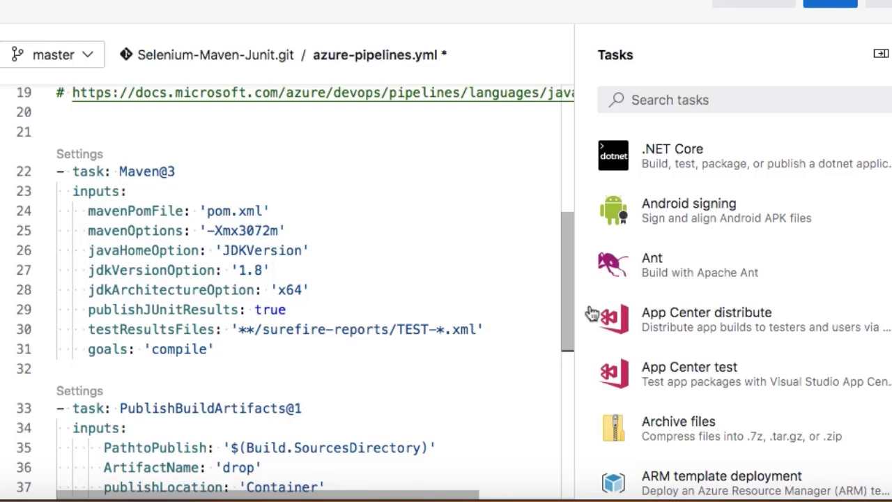
scroll(800, 307, "down", 7)
scroll(802, 318, "down", 10)
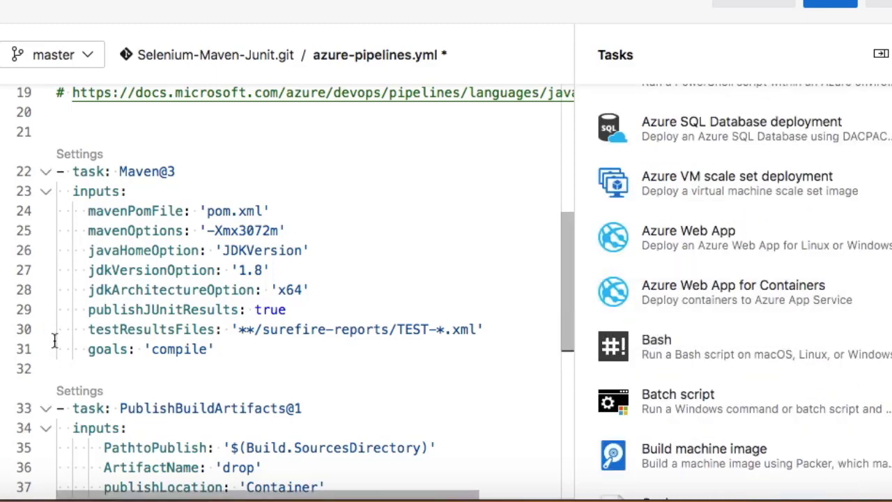
left_click(238, 351)
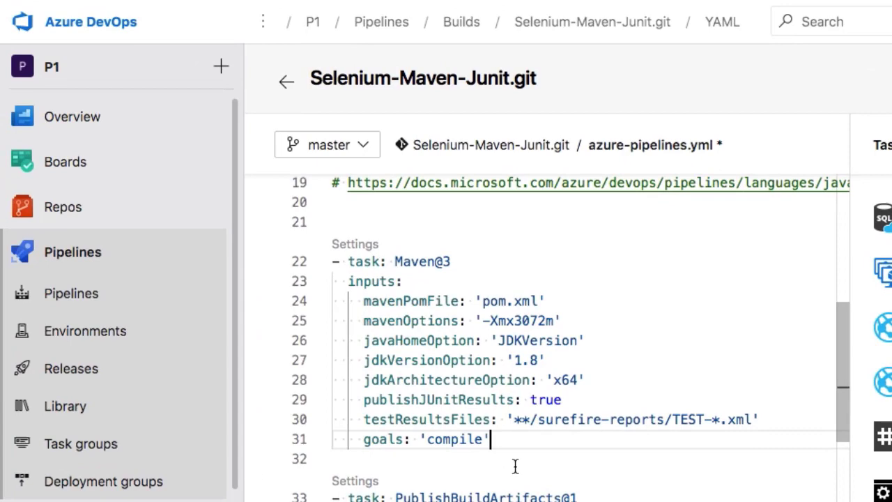
scroll(239, 375, "up", 5)
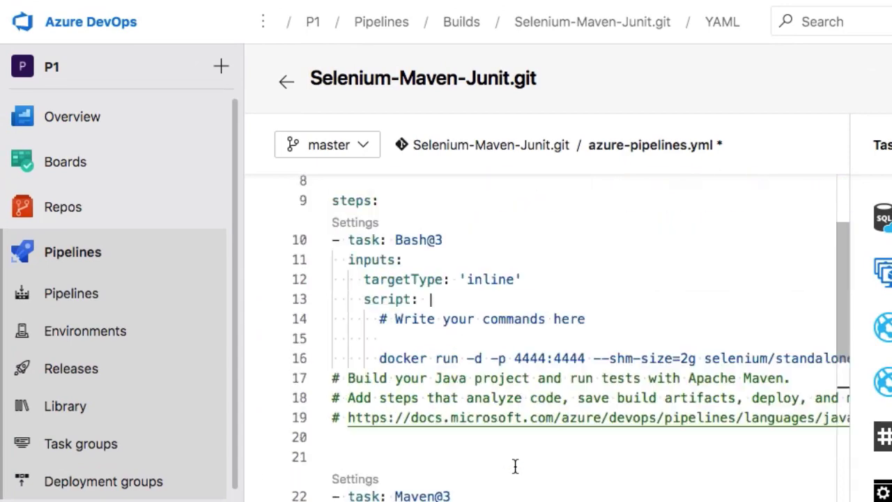
scroll(515, 465, "up", 2)
- Leave the YAML editor discarding the unsaved changes, and open the Maven-Junit release pipeline under Releases
left_click(287, 84)
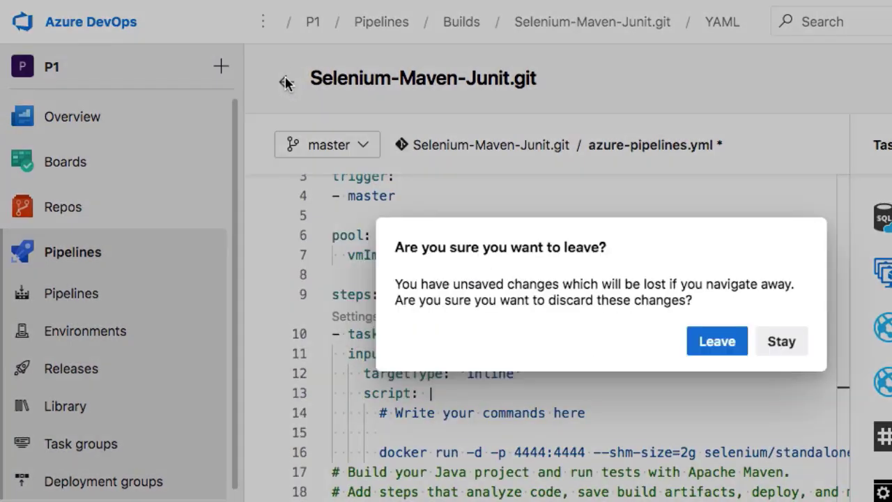
left_click(766, 342)
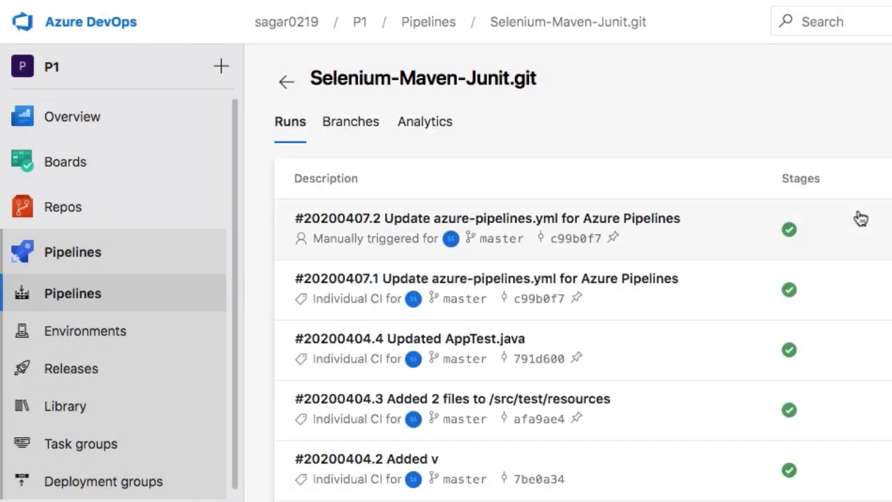
left_click(87, 373)
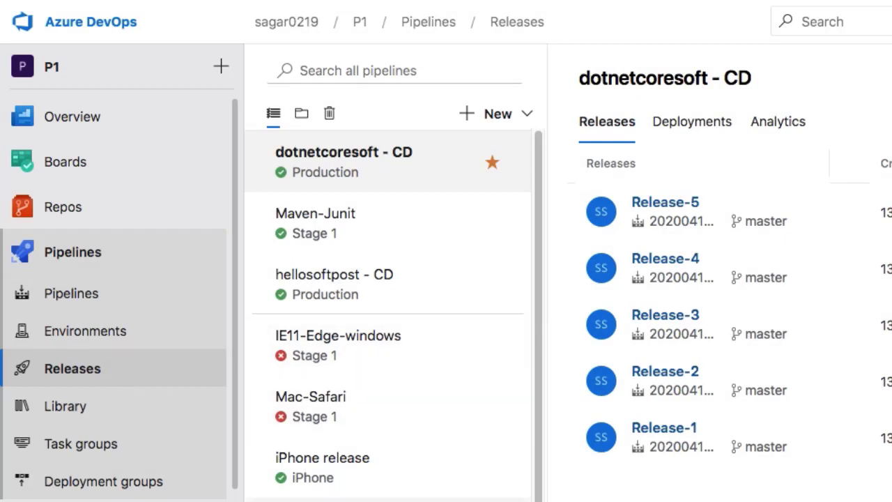
scroll(463, 418, "down", 3)
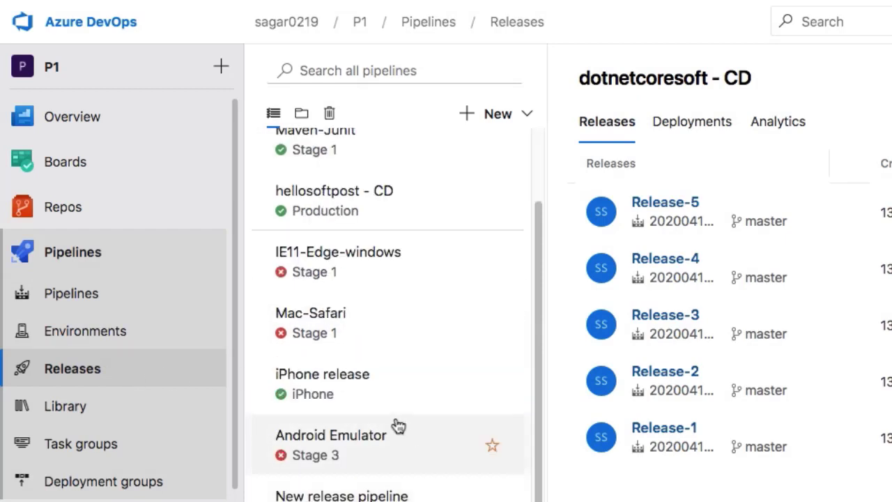
scroll(396, 425, "up", 1)
scroll(392, 279, "up", 2)
left_click(391, 188)
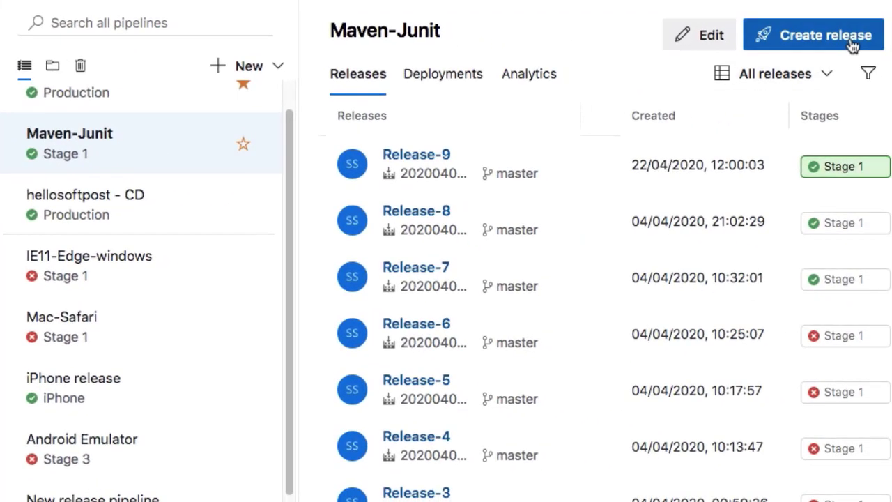
- Open the Maven-Junit release pipeline for editing and show the tasks of its DEVU stage
left_click(702, 33)
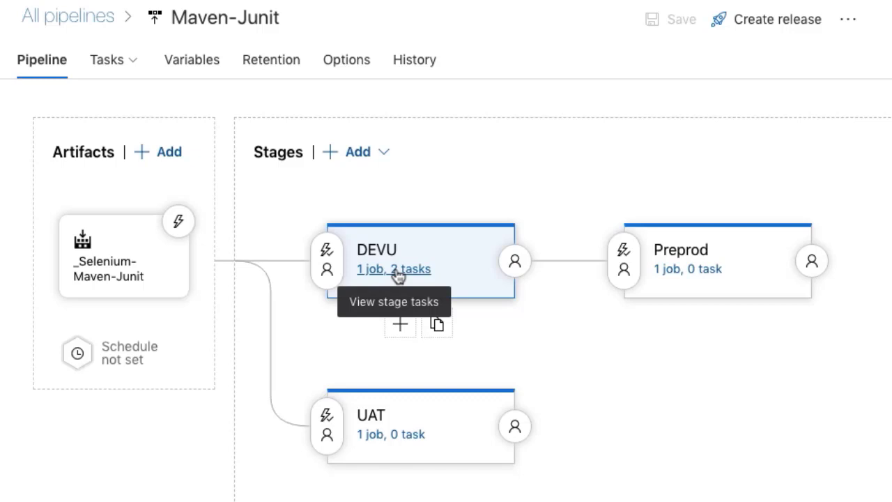
left_click(375, 153)
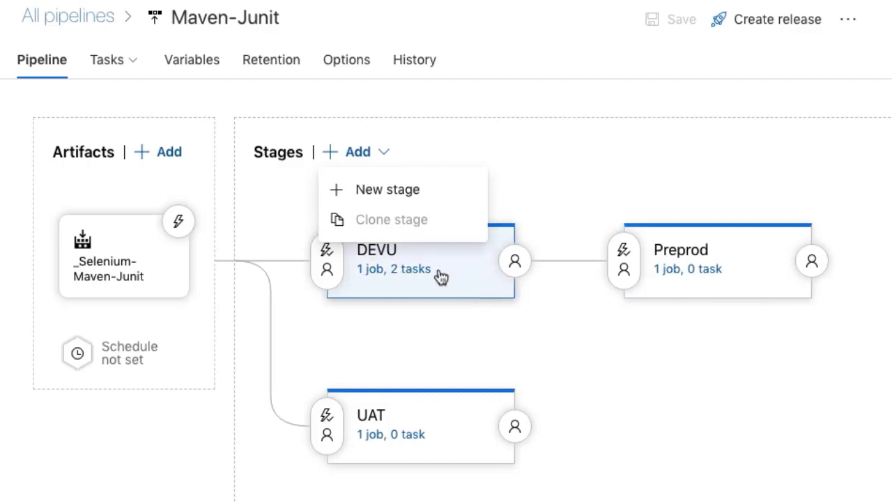
left_click(398, 268)
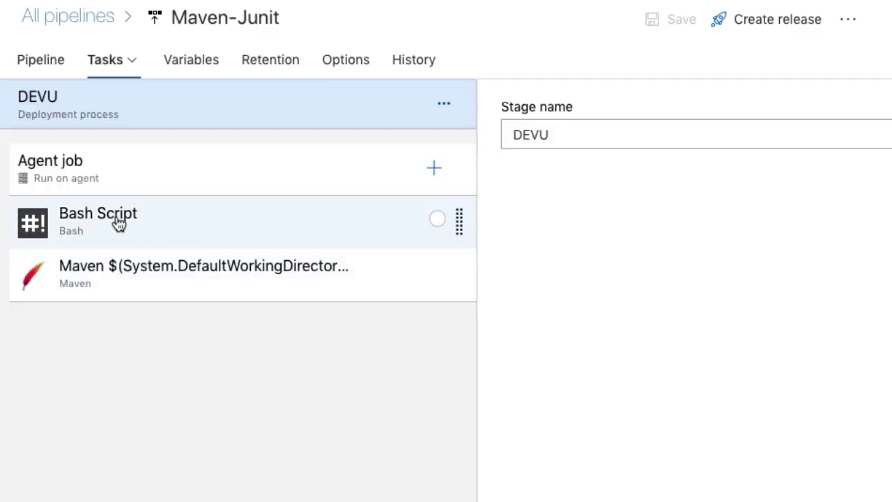
- Examine the DEVU stage's Bash Script and Maven tasks, including the inline docker run script
left_click(217, 234)
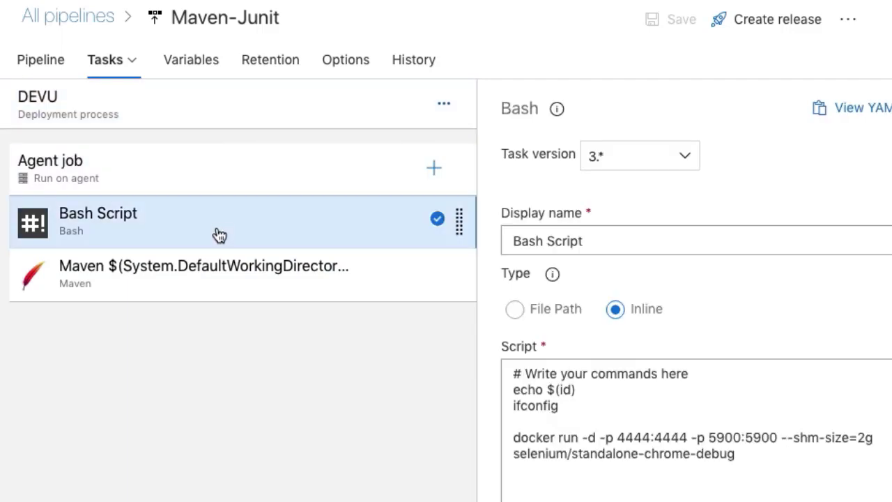
left_click(231, 273)
left_click(265, 232)
left_click(579, 240)
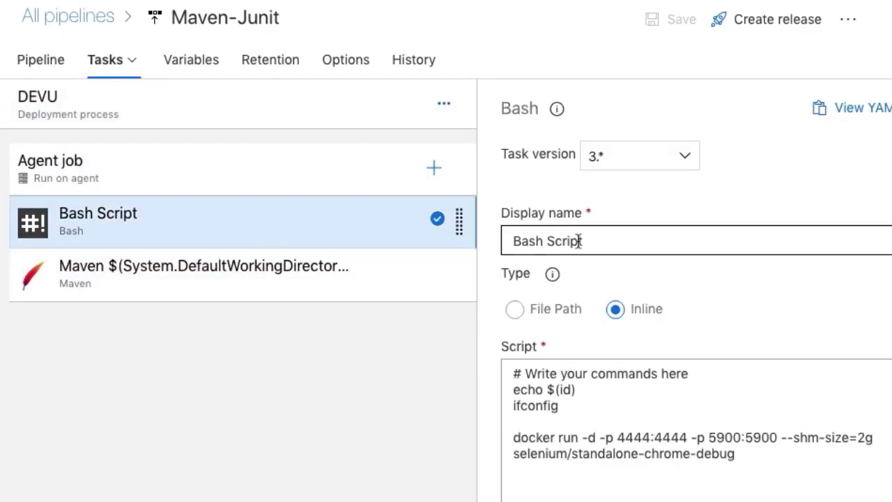
scroll(590, 347, "down", 3)
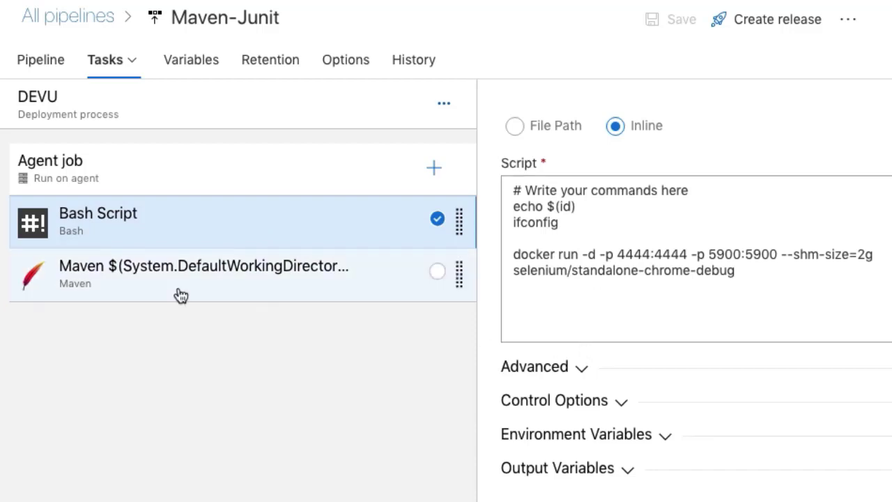
- Review the settings of the Maven task and of the agent job in the DEVU stage
left_click(153, 287)
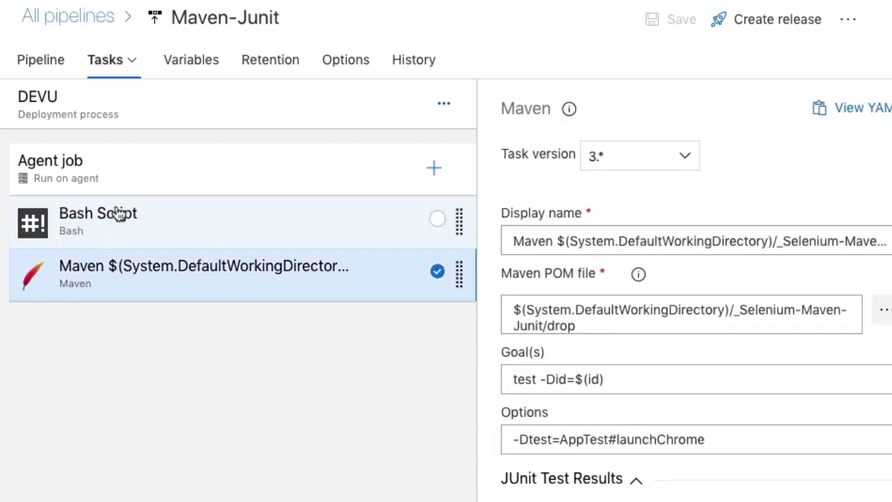
left_click(146, 185)
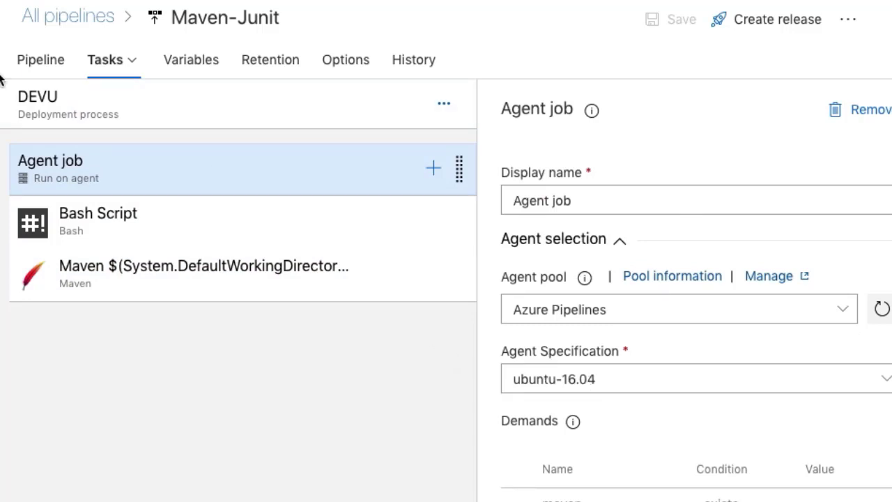
- Open the release pipeline's variables, try the DEVU scope for variable V1, and set the scope back to Release
left_click(201, 66)
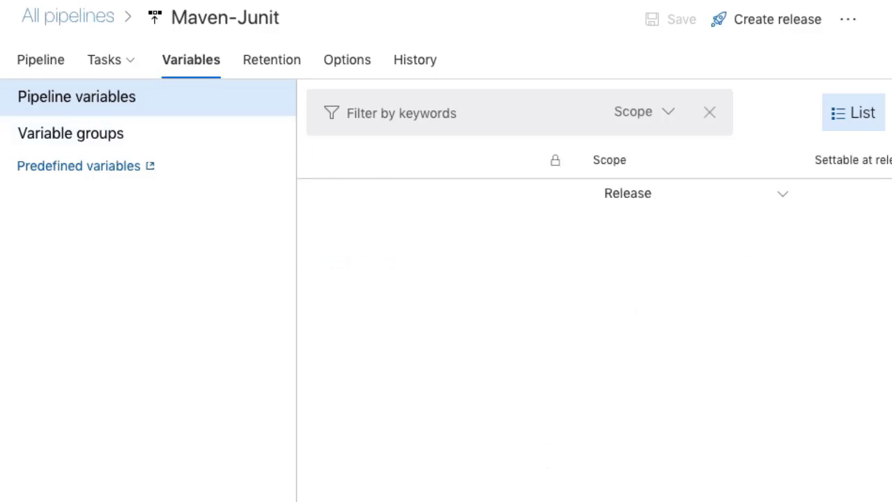
left_click(782, 195)
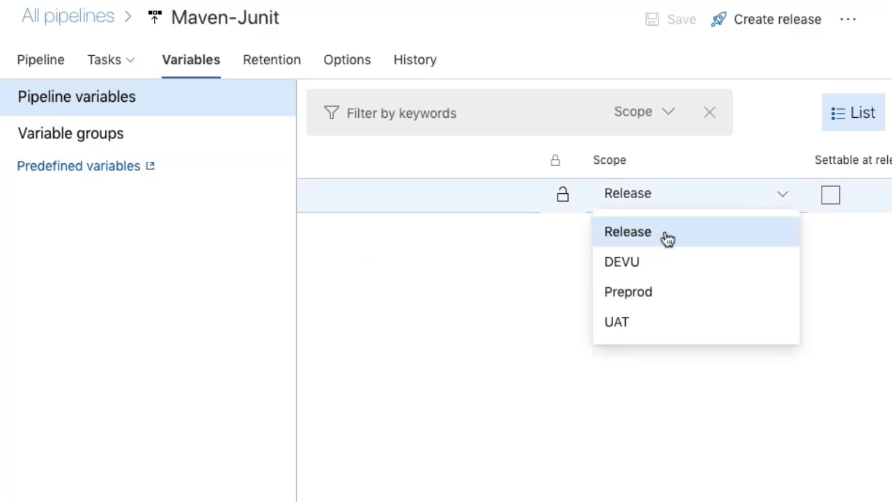
left_click(643, 275)
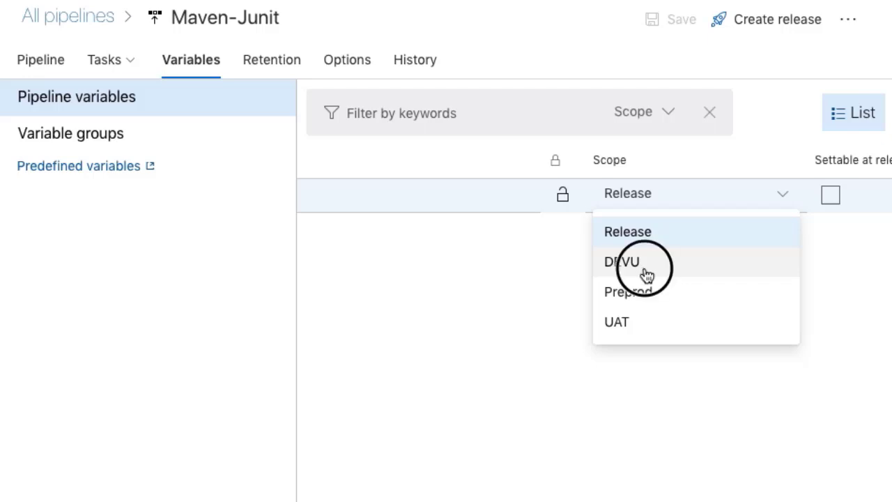
left_click(653, 199)
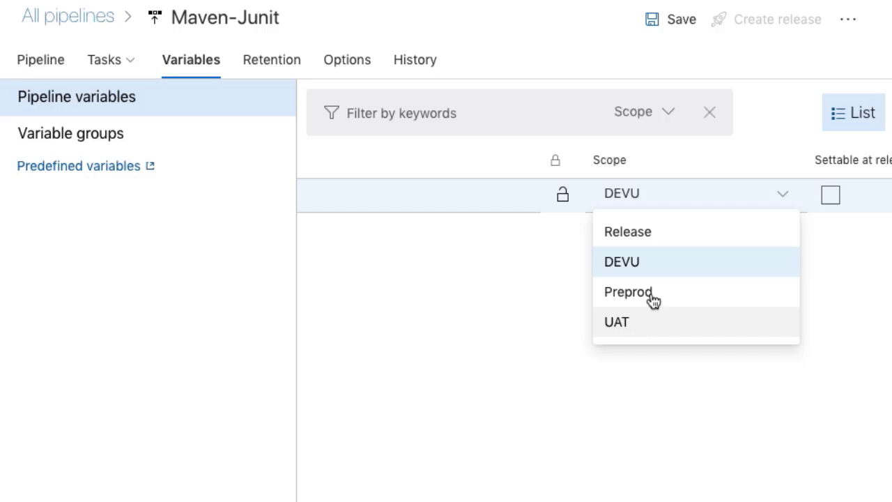
left_click(649, 240)
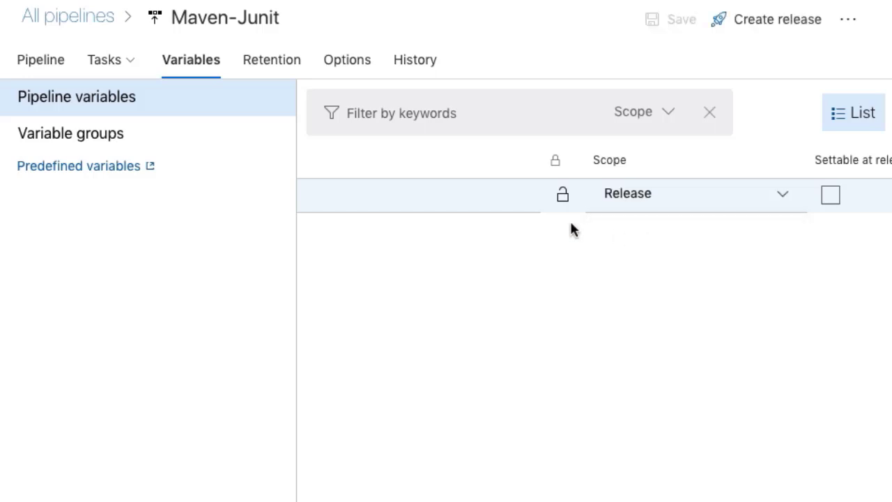
left_click(771, 195)
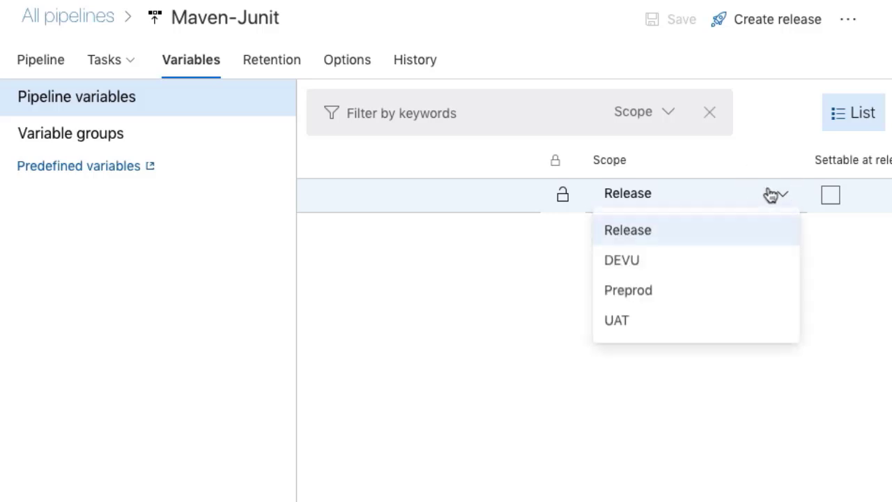
left_click(540, 238)
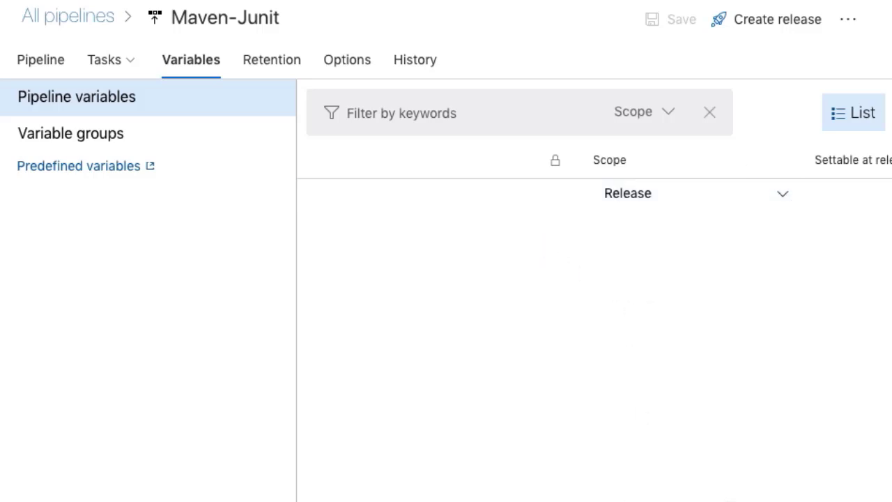
left_click_drag(741, 501, 478, 501)
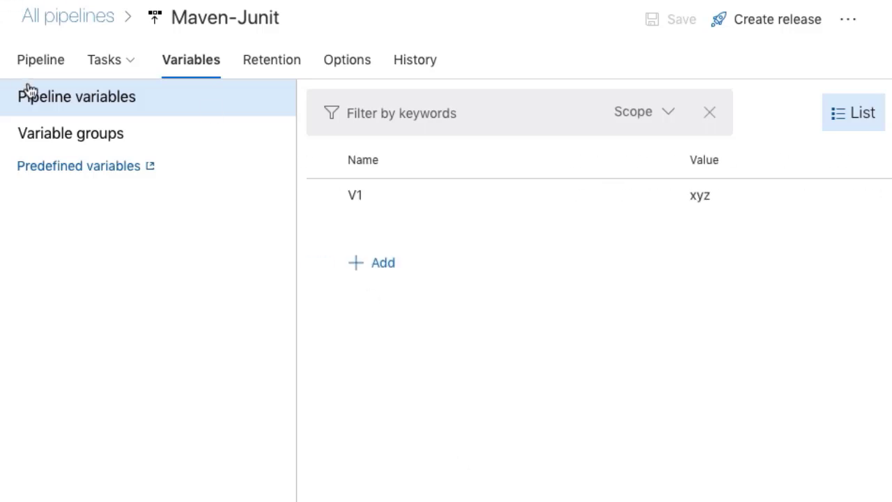
- Show the pipeline's linked variable groups and check the scope options for linking another group, without linking one
left_click(74, 143)
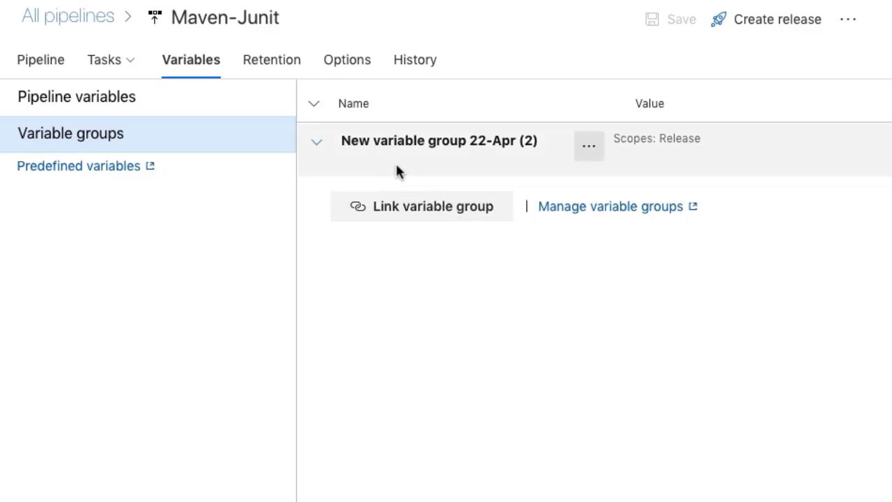
left_click(444, 210)
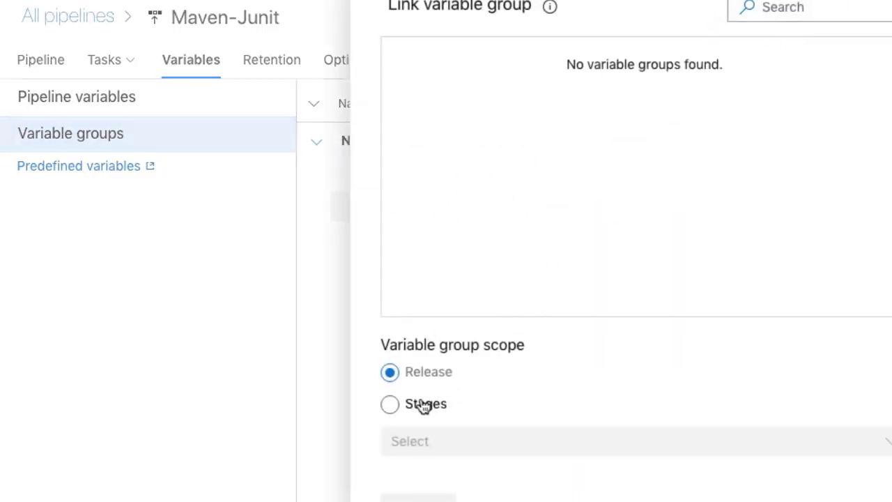
left_click(891, 3)
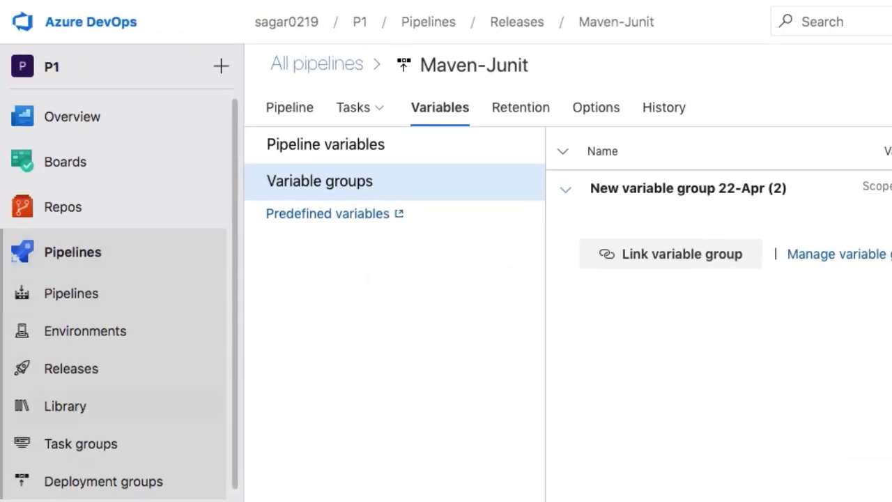
- Open New variable group 22-Apr from the Library and review its properties and variables
left_click(61, 414)
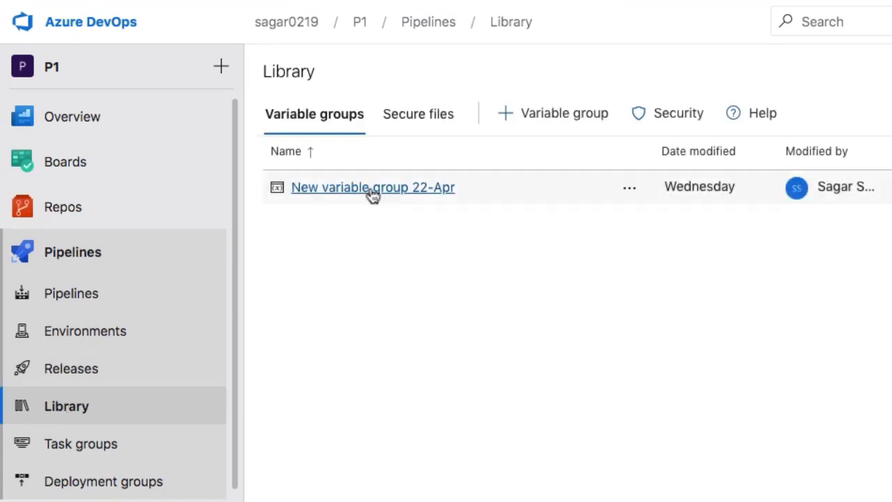
left_click(420, 190)
scroll(432, 460, "down", 1)
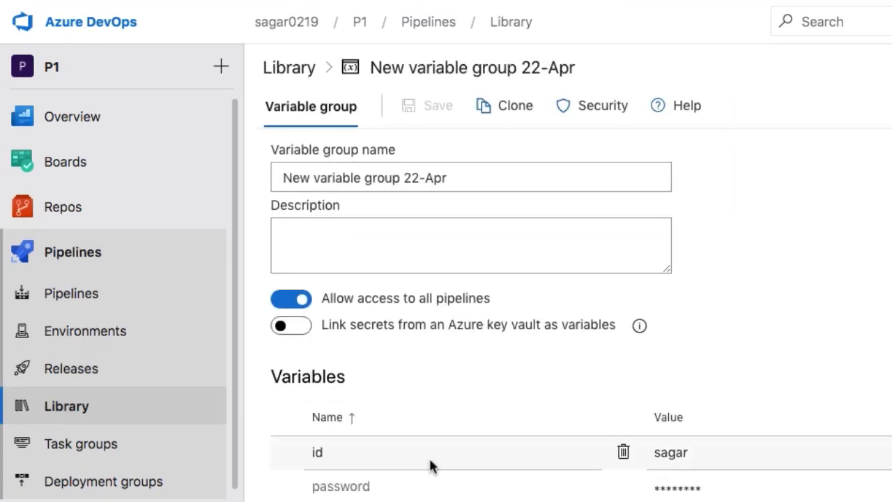
scroll(373, 481, "up", 1)
scroll(376, 449, "up", 1)
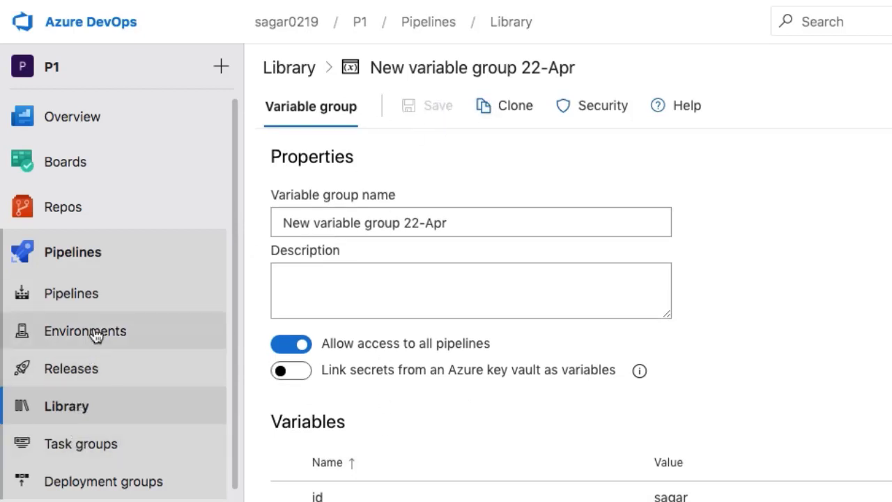
- Open the dotnetcoresoft - CD release pipeline for editing and examine the Deploy Azure App Service task in its Production stage
left_click(87, 369)
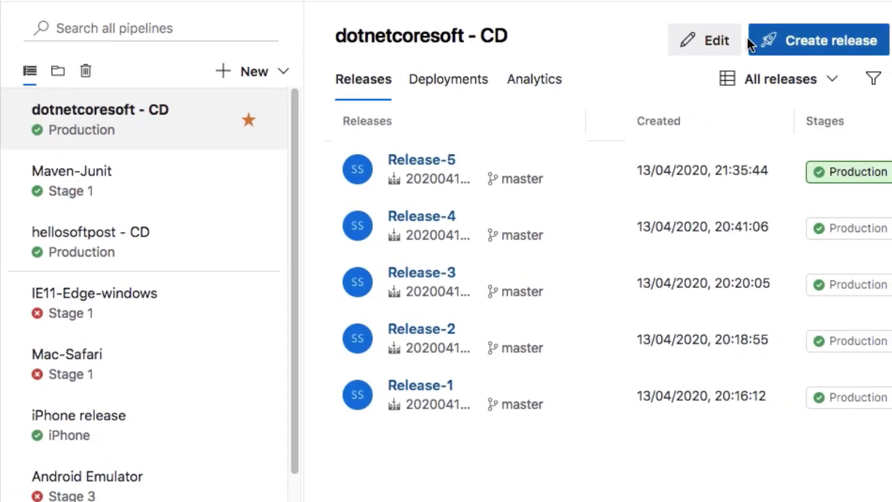
left_click(712, 42)
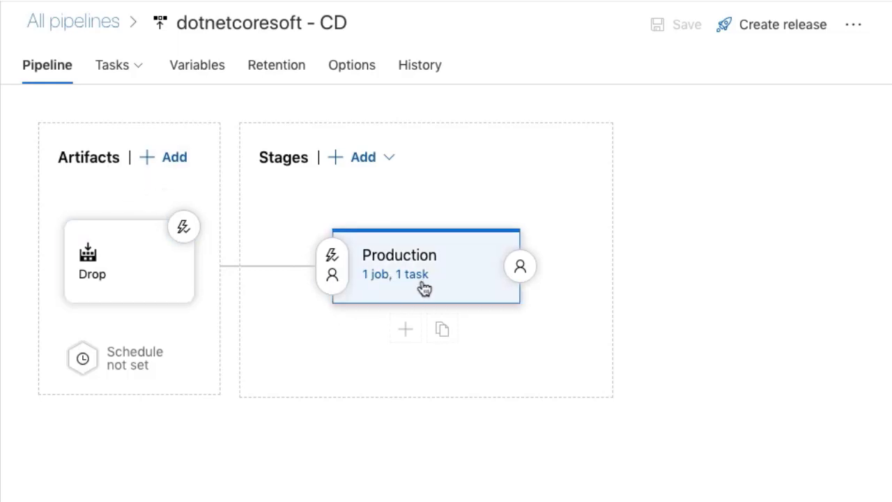
left_click(413, 278)
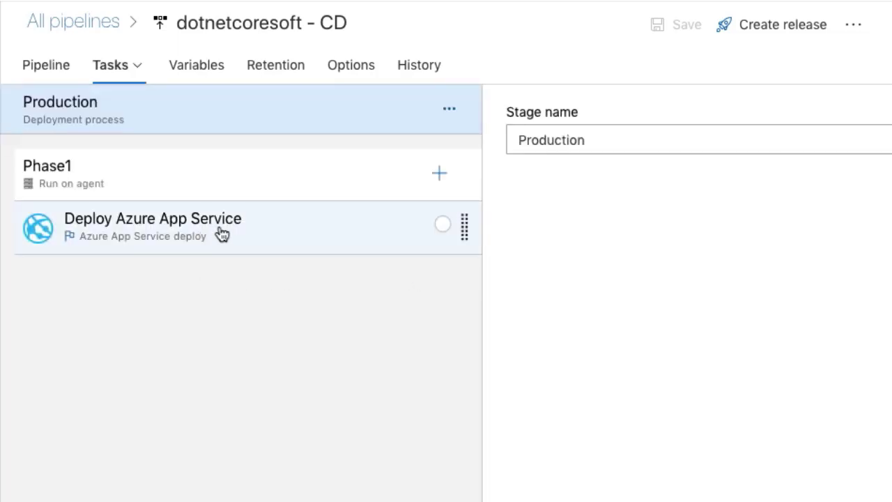
left_click(219, 232)
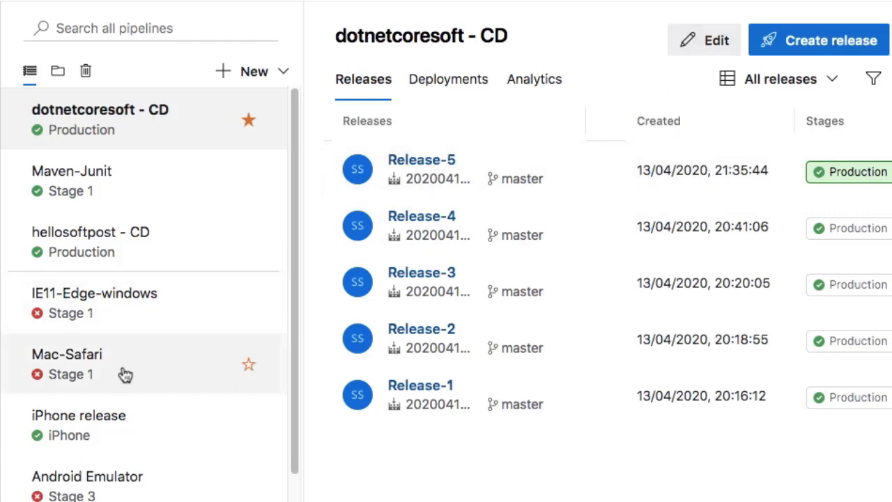
- Return to the Maven-Junit release pipeline, open it for editing, and show the DEVU stage's tasks
left_click(108, 189)
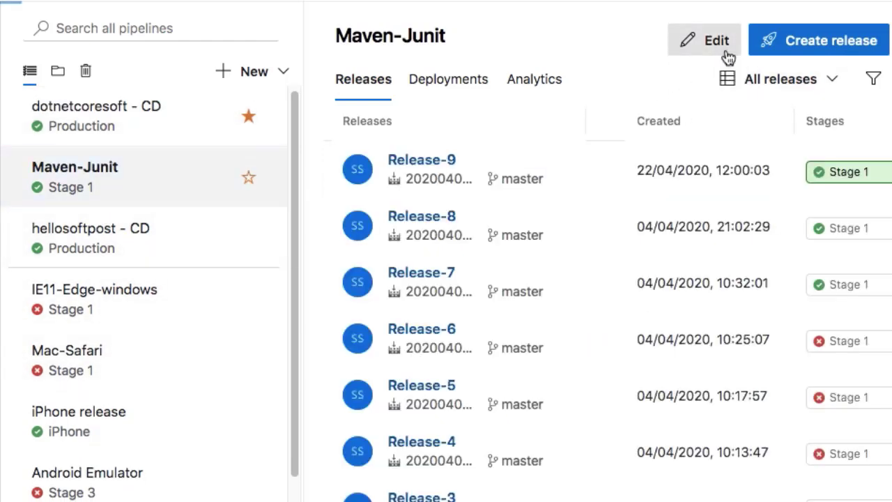
left_click(724, 43)
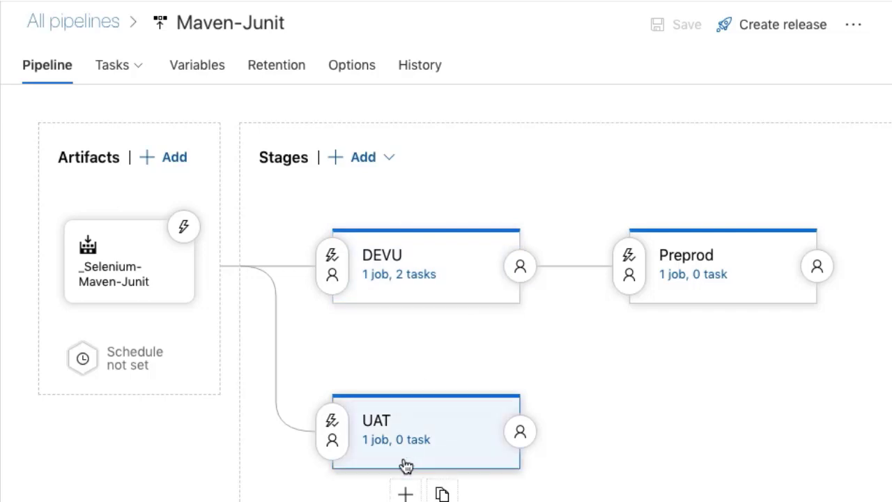
left_click(411, 276)
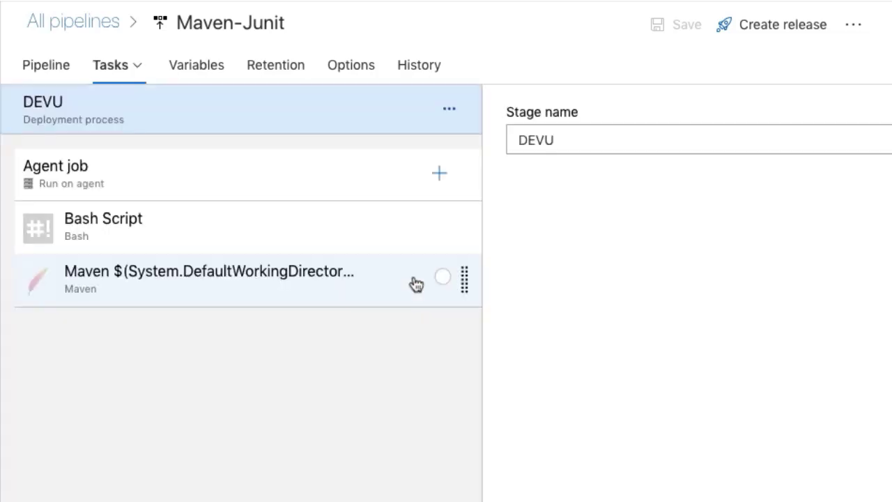
- Create a task group named taskgroup2 from the DEVU stage's Bash Script and Maven tasks
left_click(228, 243)
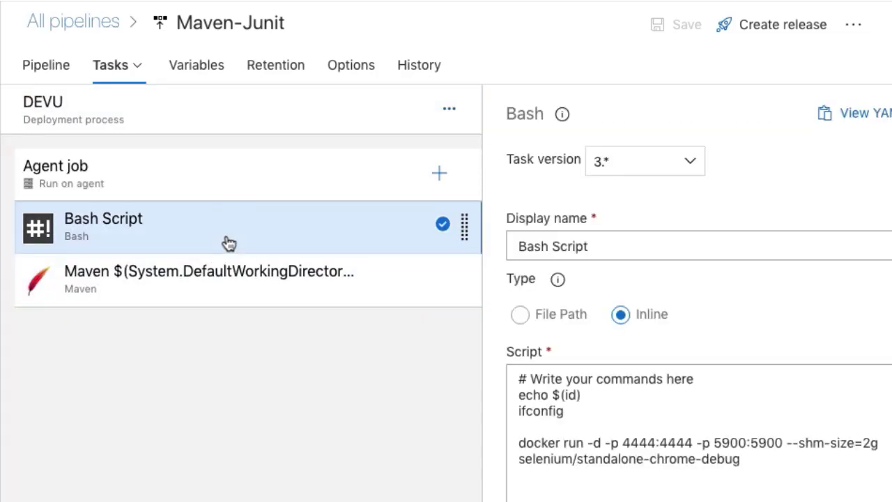
key("shift+Down")
right_click(226, 239)
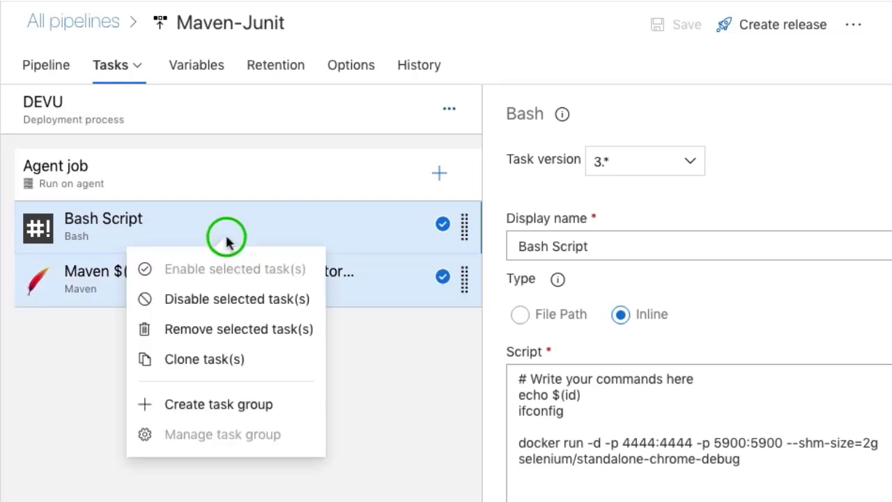
left_click(219, 411)
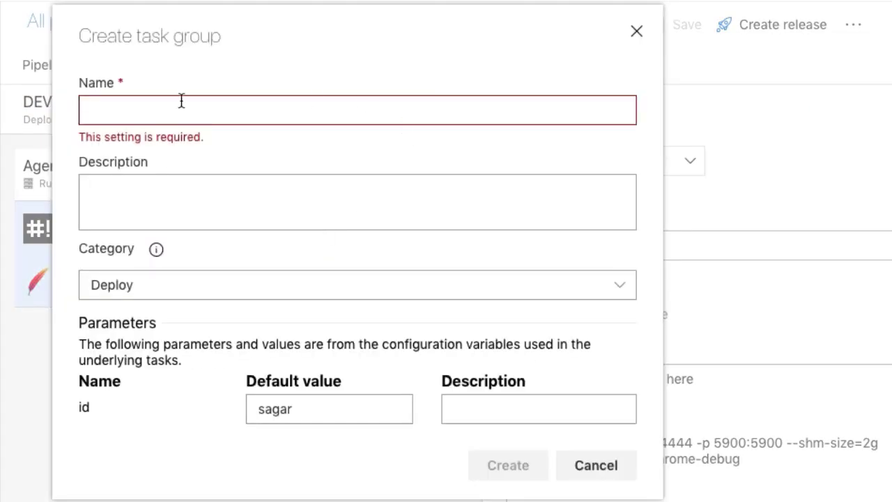
type("tas")
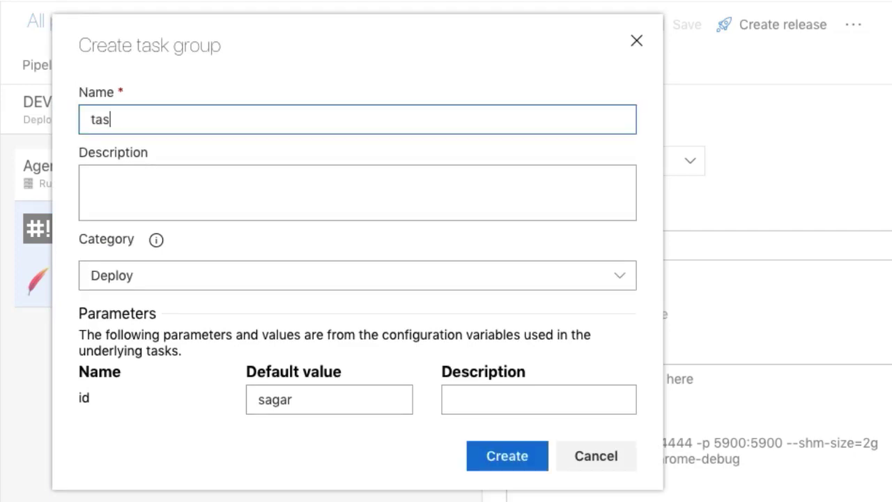
type("kgroup2")
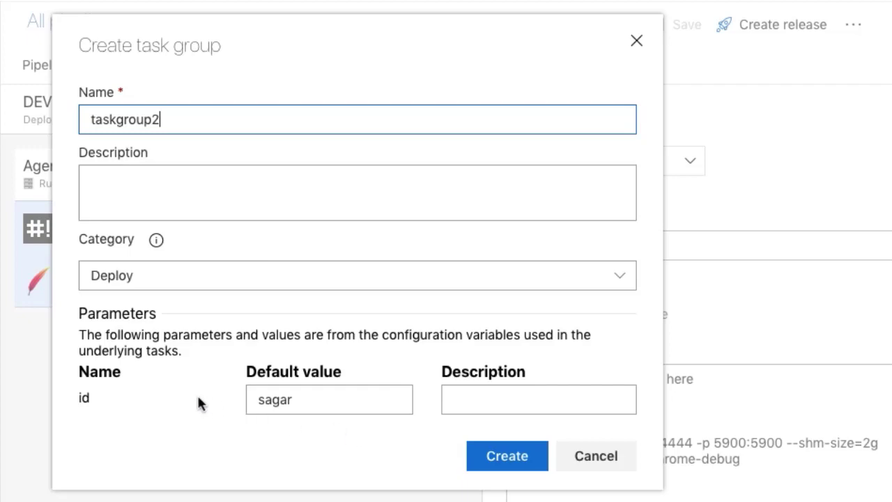
left_click(507, 458)
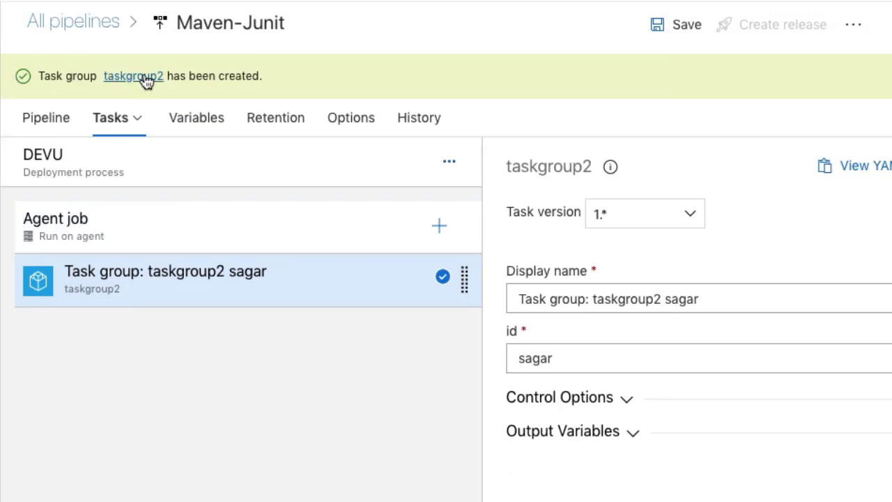
- Find taskgroup2 in the task catalogue and add it to the UAT stage's agent job
left_click(49, 124)
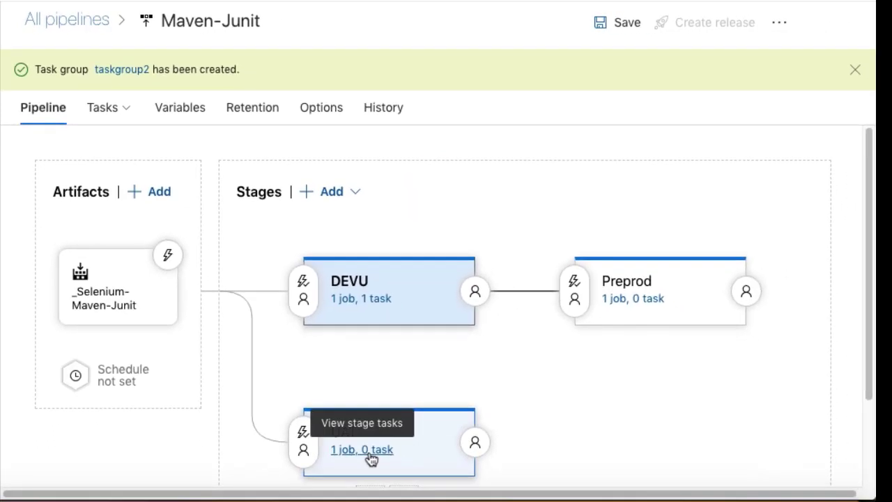
left_click(371, 455)
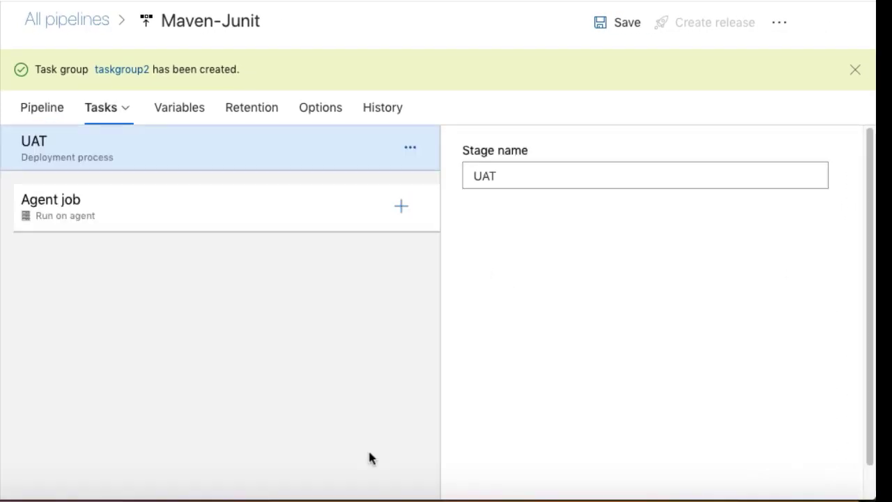
left_click(175, 207)
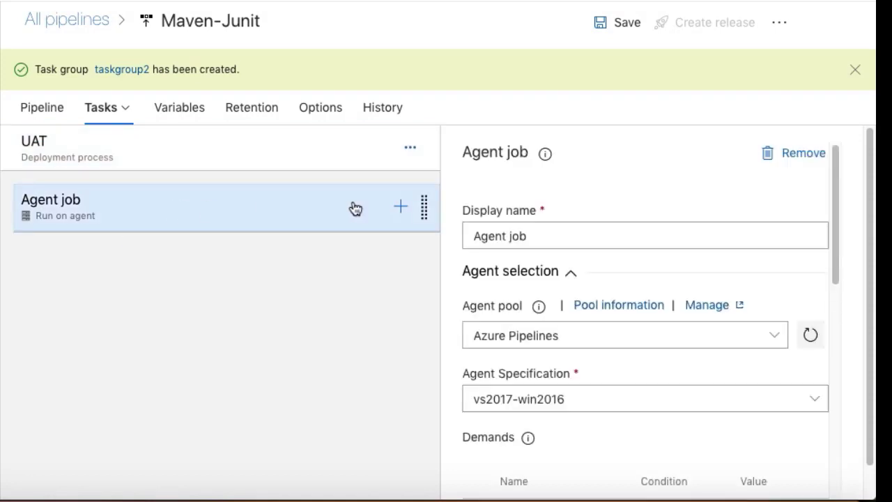
left_click(402, 207)
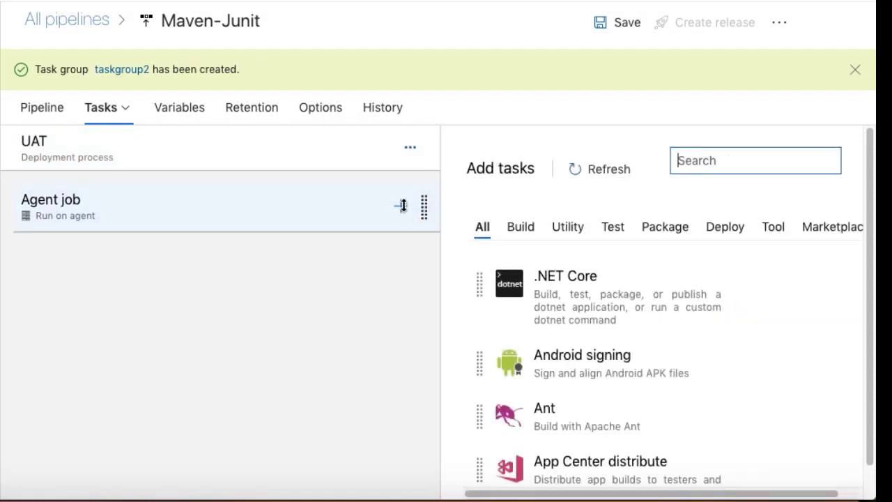
type("task")
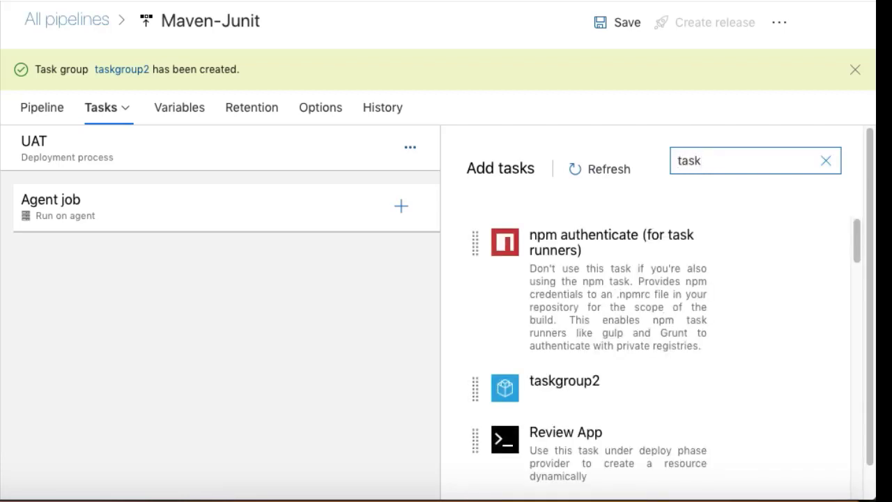
mouse_move(595, 342)
mouse_move(711, 425)
left_click(771, 437)
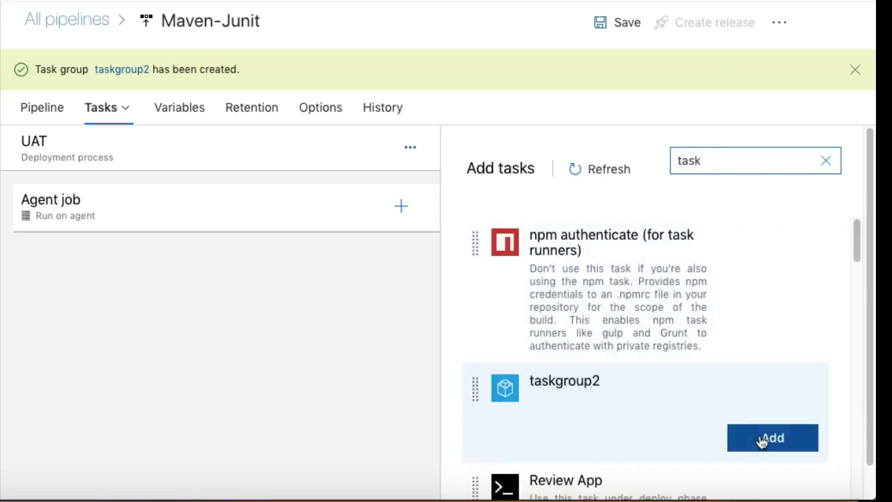
- Check the taskgroup2 settings in the UAT stage, leave the release without saving its changes, and open the project's task groups
left_click(232, 258)
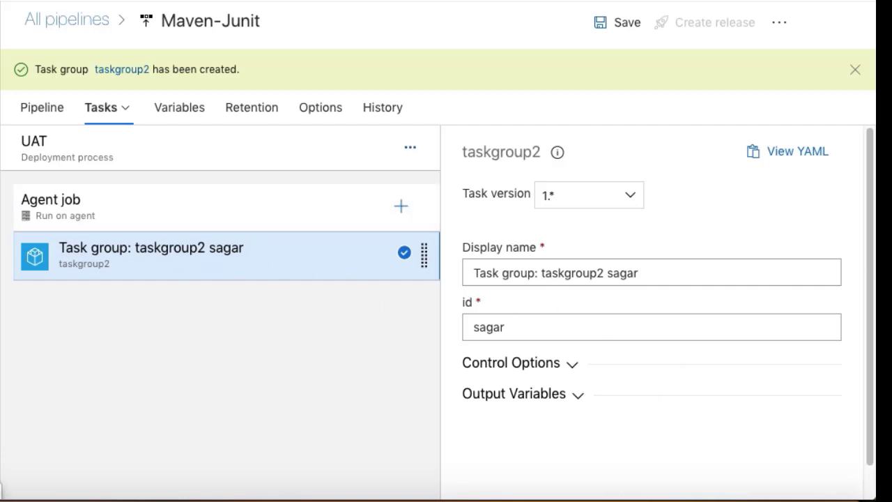
left_click(1, 314)
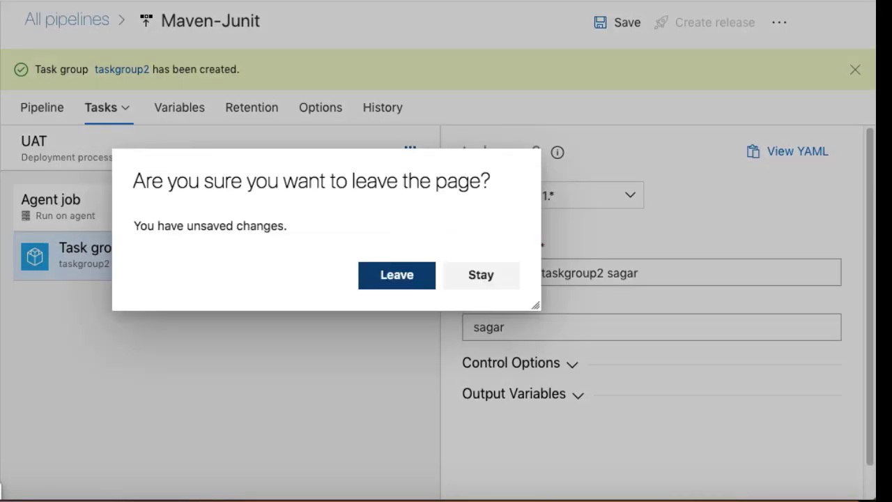
left_click(392, 275)
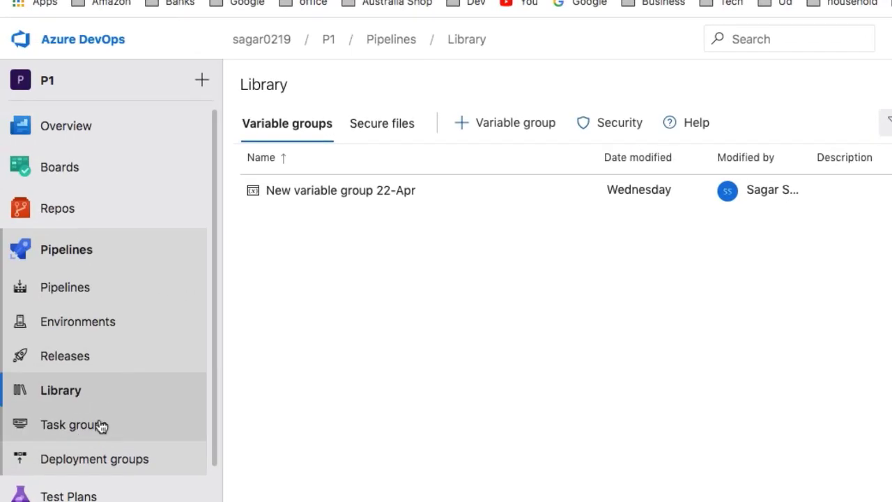
left_click(101, 426)
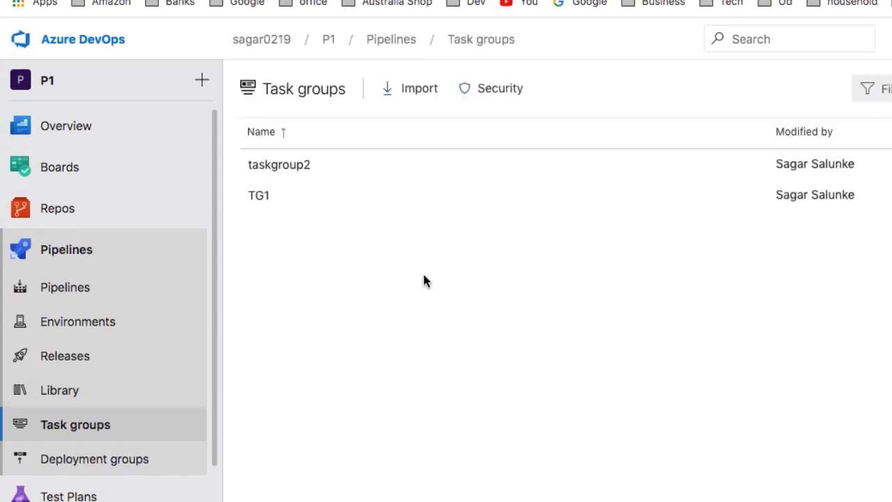
- Open taskgroup2 and examine its Bash Script task's display name and inline script, as well as the group's references
left_click(292, 169)
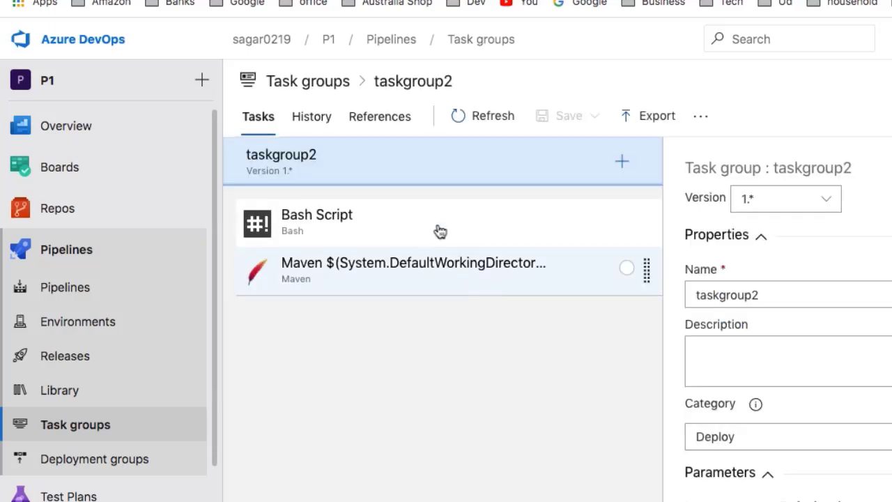
left_click(362, 234)
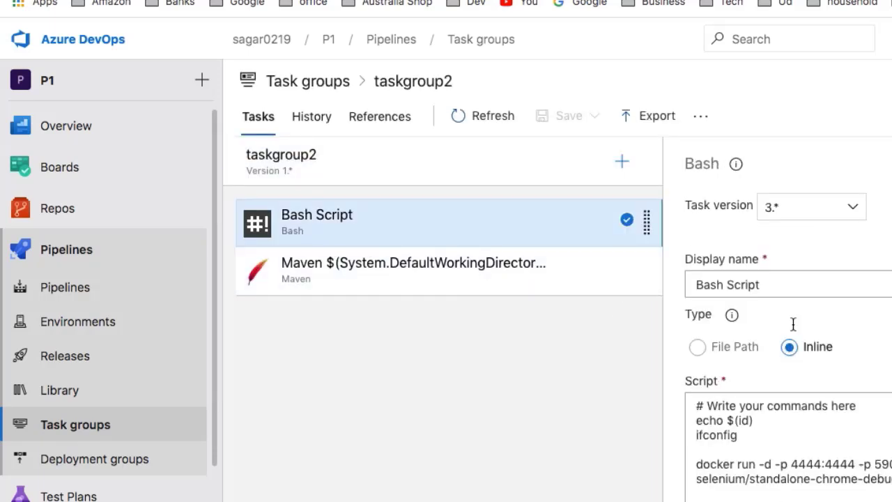
left_click(786, 283)
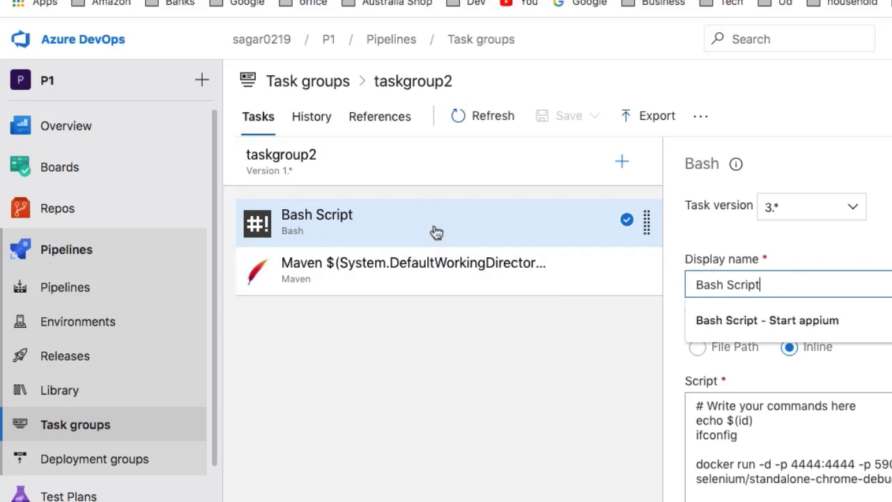
left_click(763, 435)
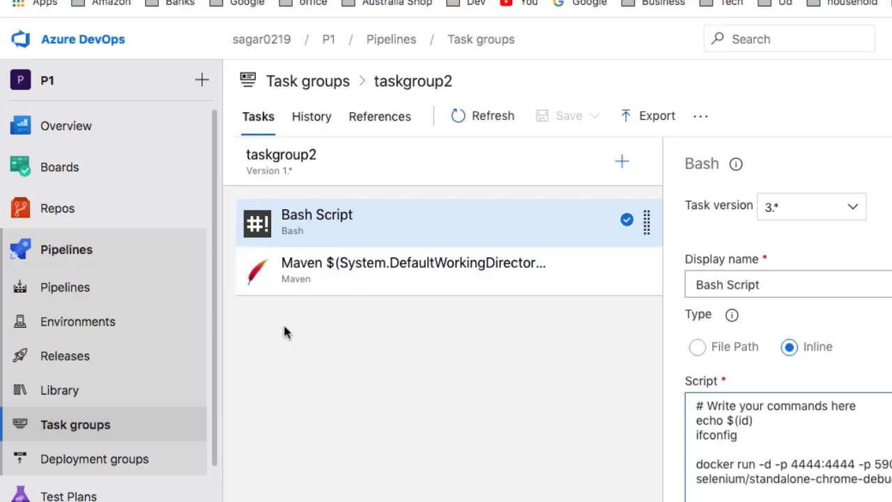
left_click(394, 130)
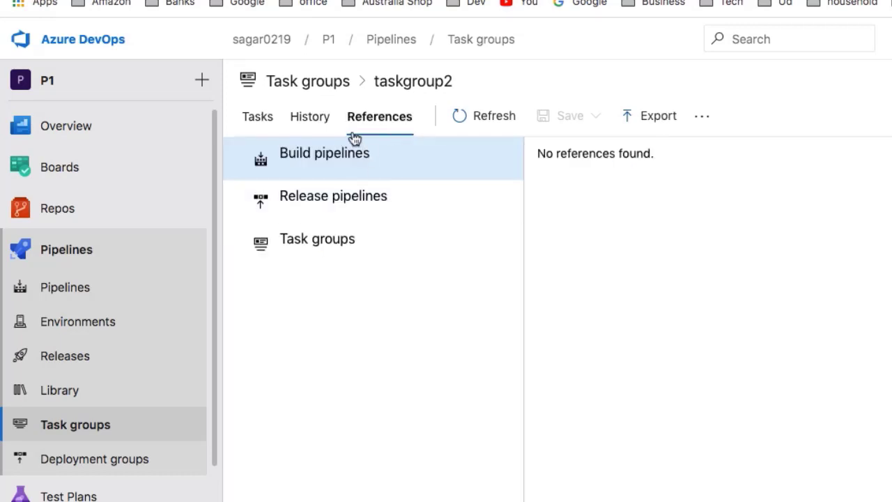
- Return to the list of task groups, open TG1 and view its tasks and references
left_click(307, 82)
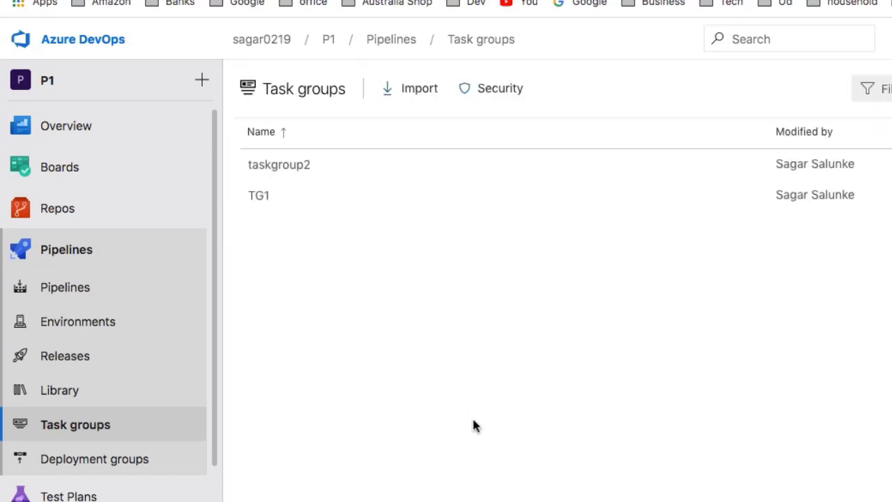
left_click(260, 195)
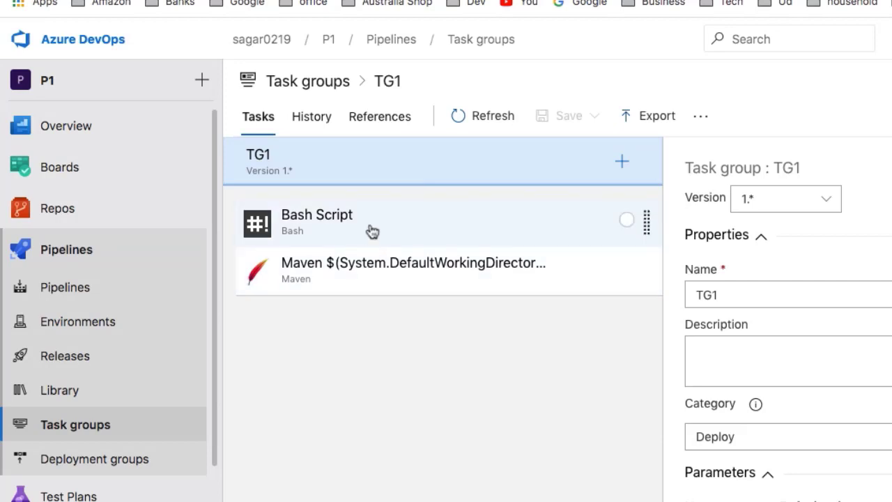
left_click(378, 118)
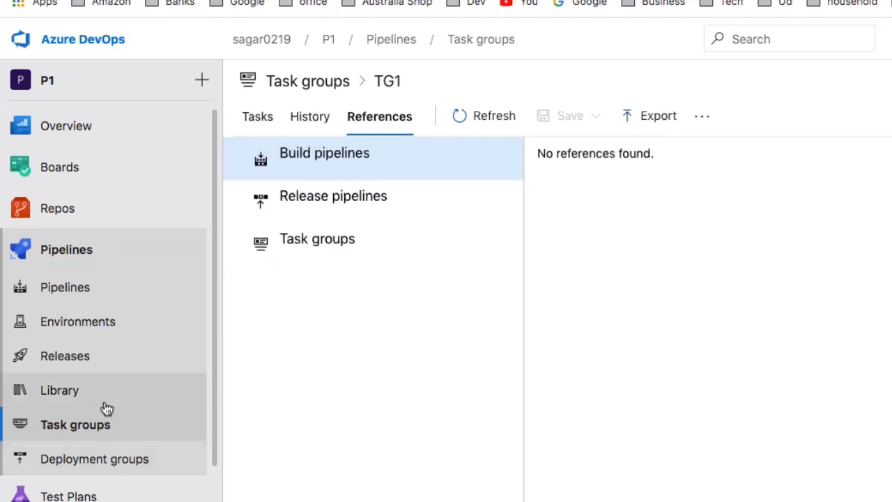
- Open the project's list of build pipelines
left_click(61, 287)
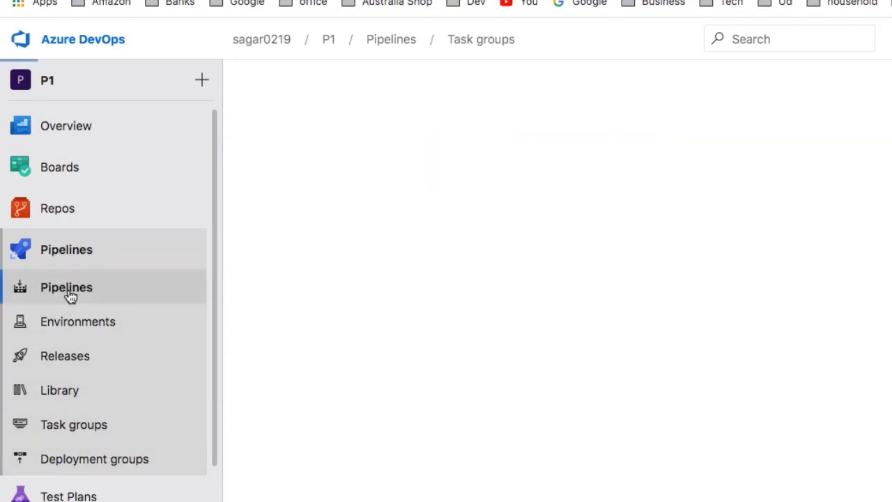